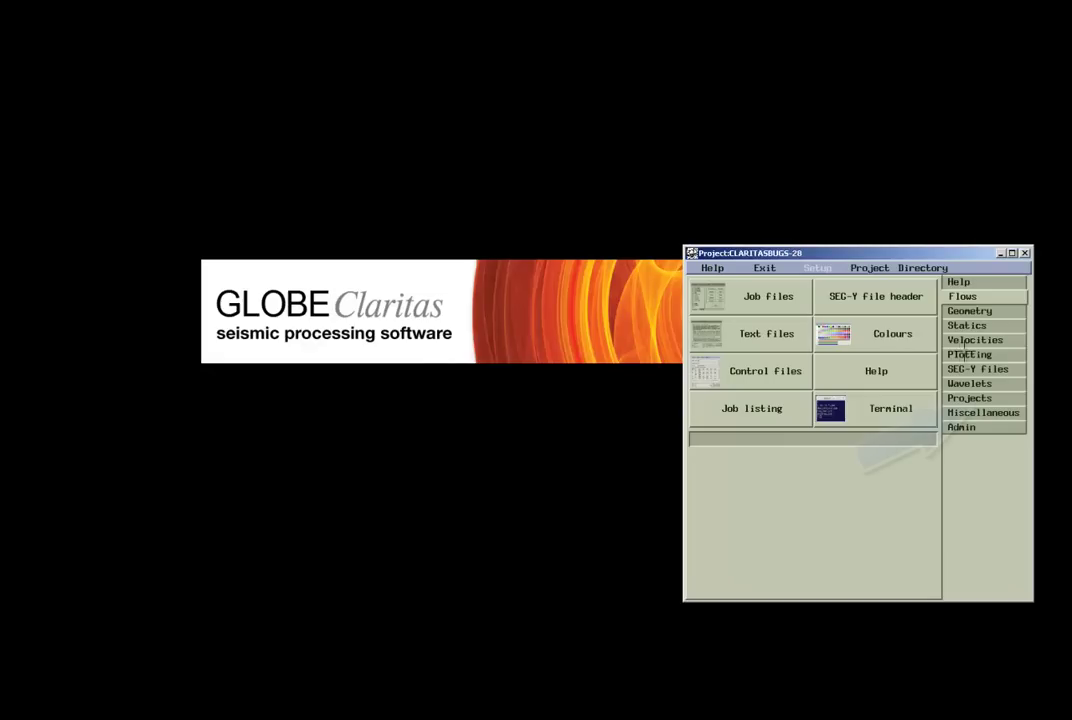
Step: Show the Projects section with List, Create, Edit, Register and Archive tasks in the Claritas launcher
left_click(970, 398)
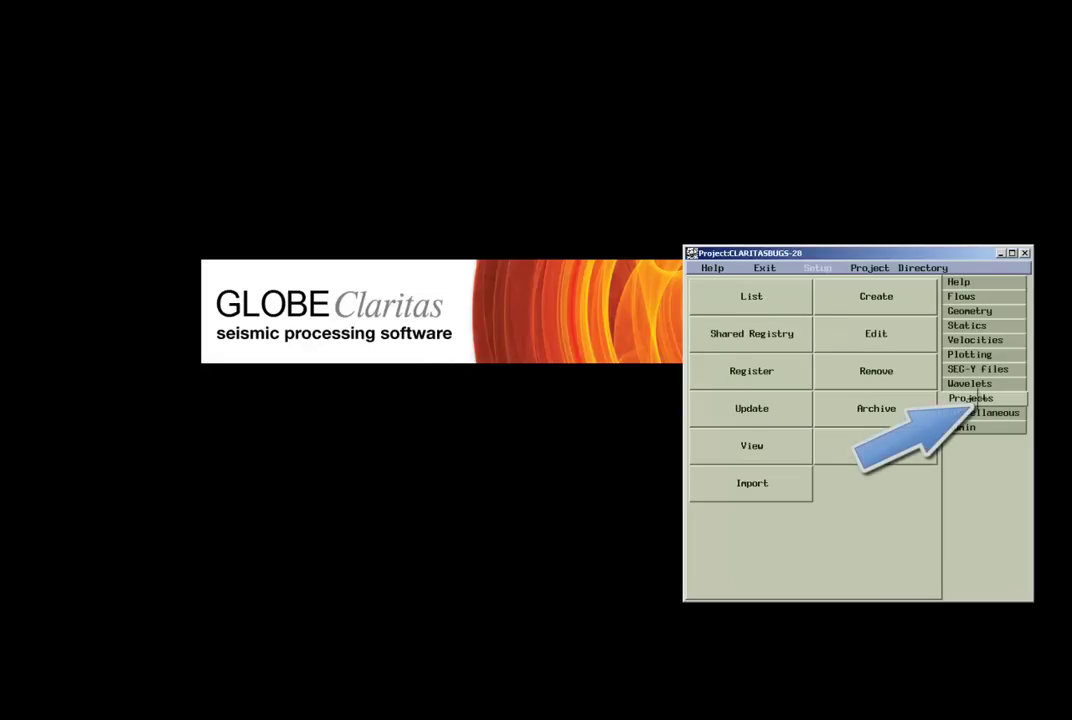
Step: Start a new project with Project ID GC_Demo and confirm the /scratch/GC1/ parent directories
left_click(876, 296)
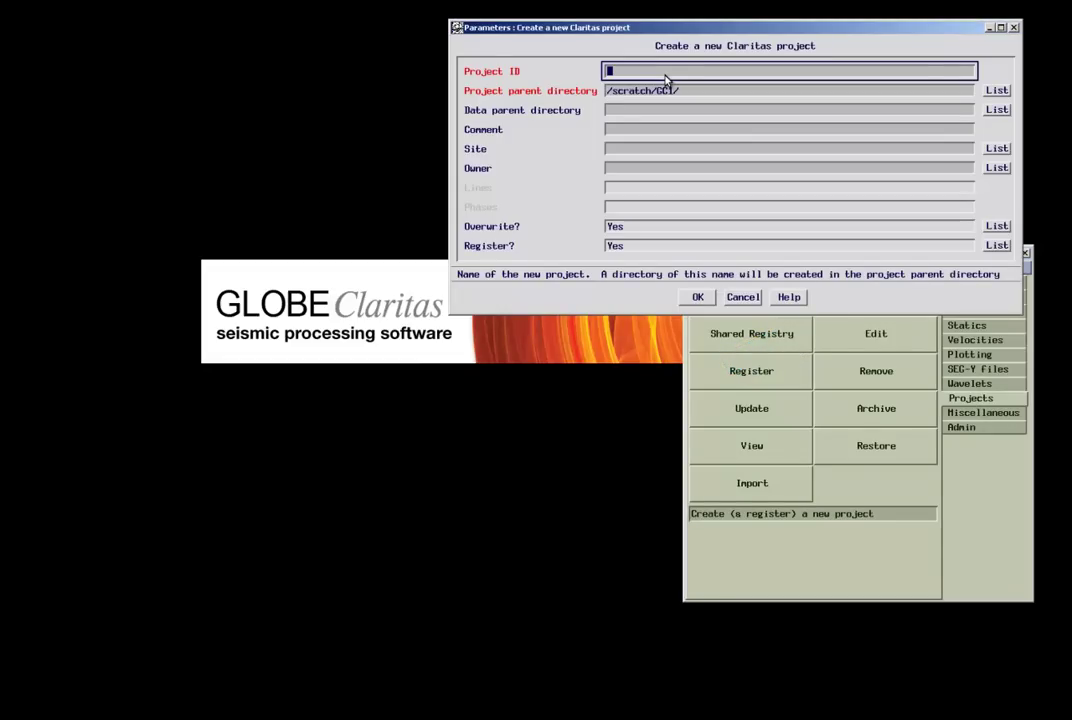
type("GC")
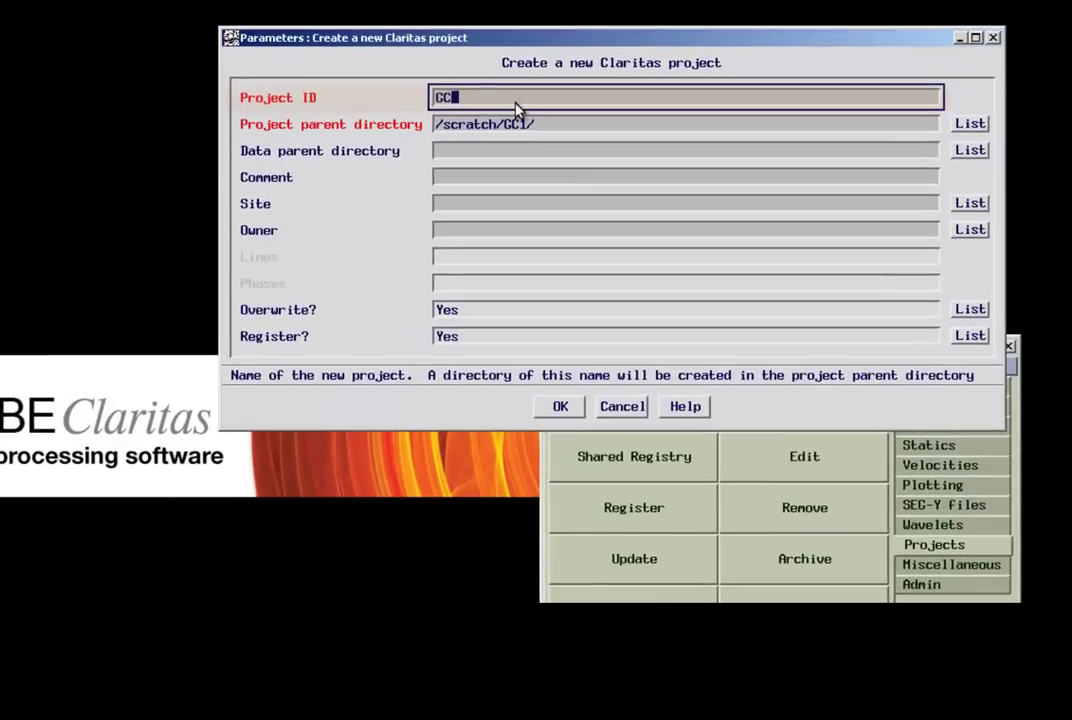
type("_D")
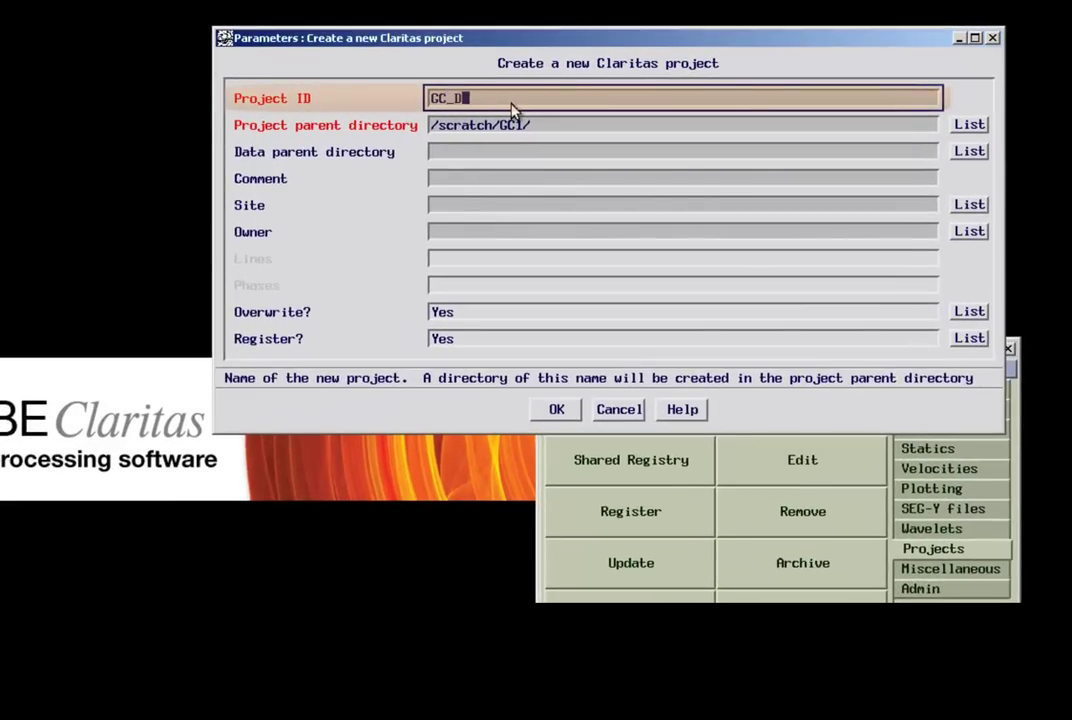
type("emo")
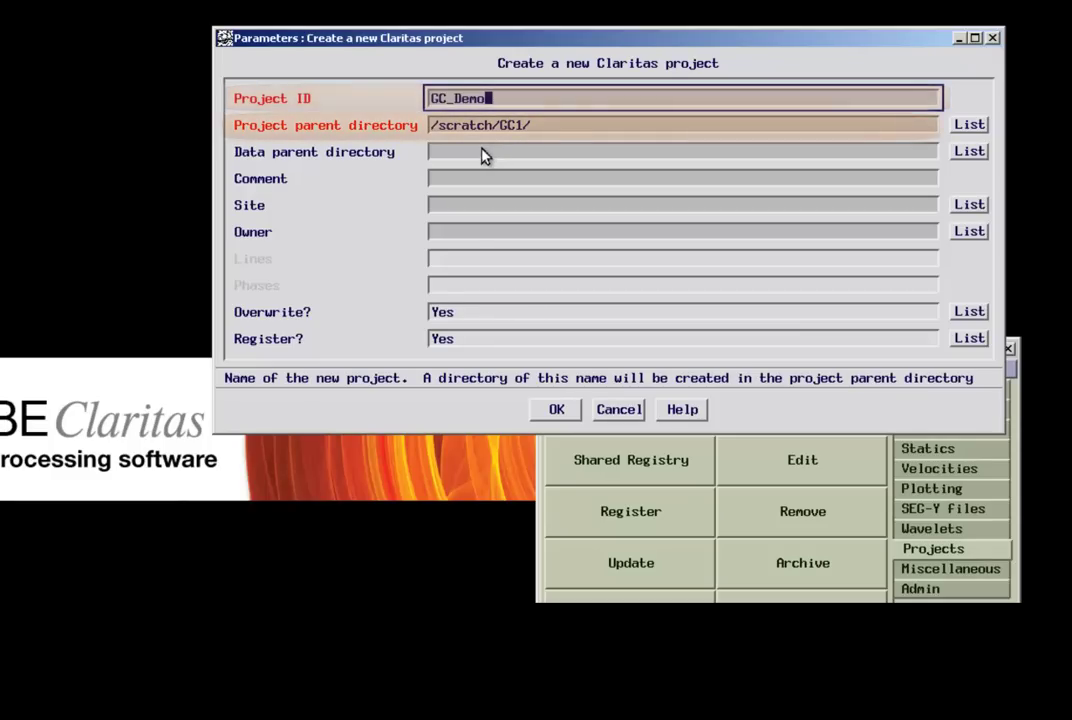
left_click(550, 128)
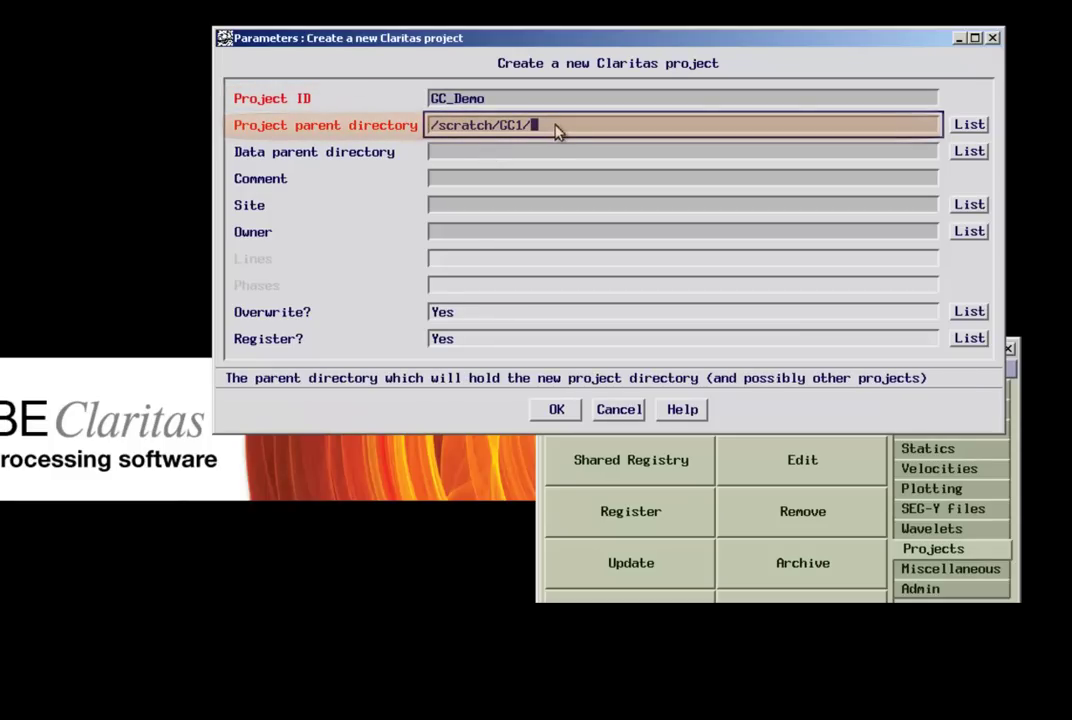
left_click(489, 160)
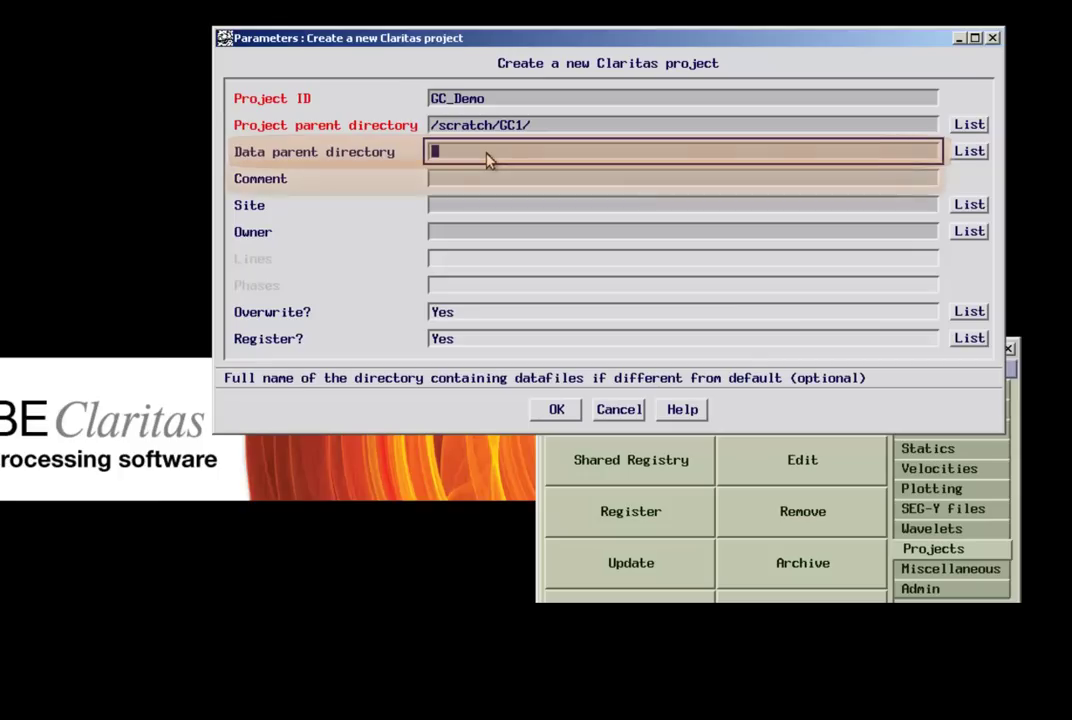
Step: Add comment 'demo Claritas project setup', site GNS and an owner, then create the project
left_click(470, 183)
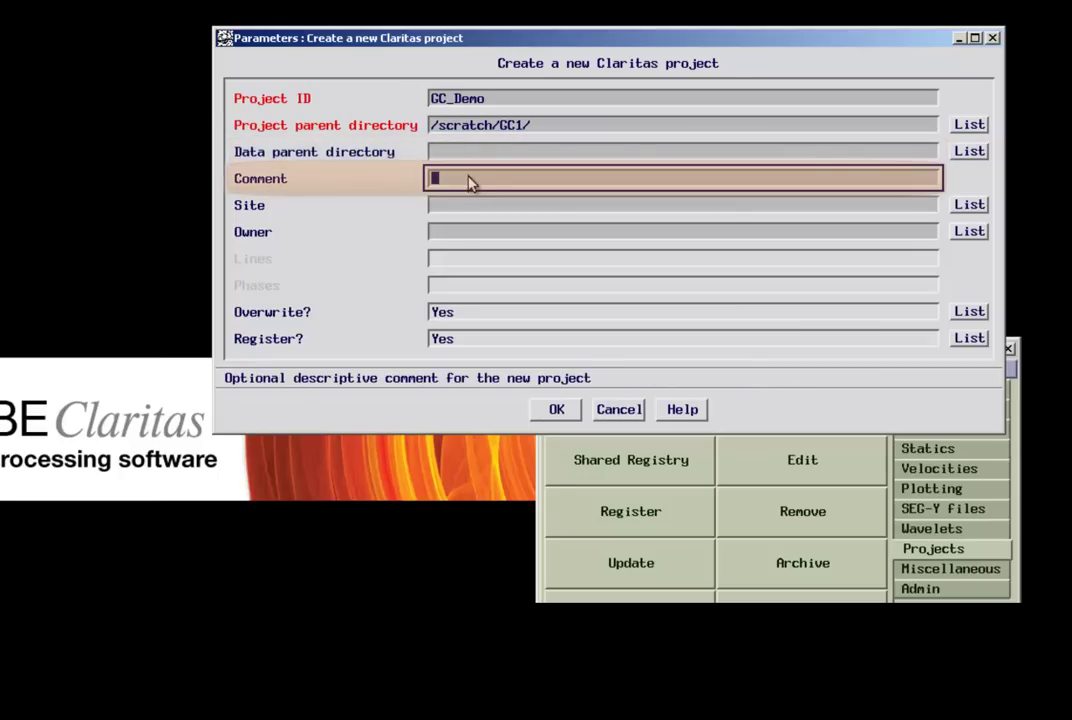
type("demo Claritas project setup")
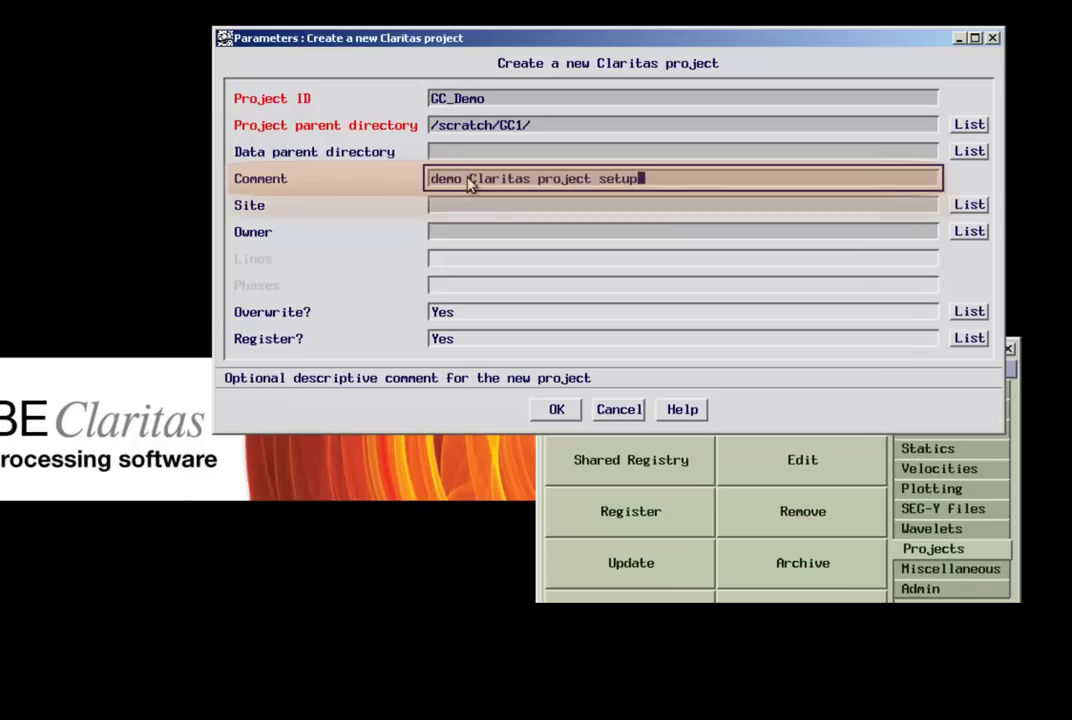
left_click(474, 207)
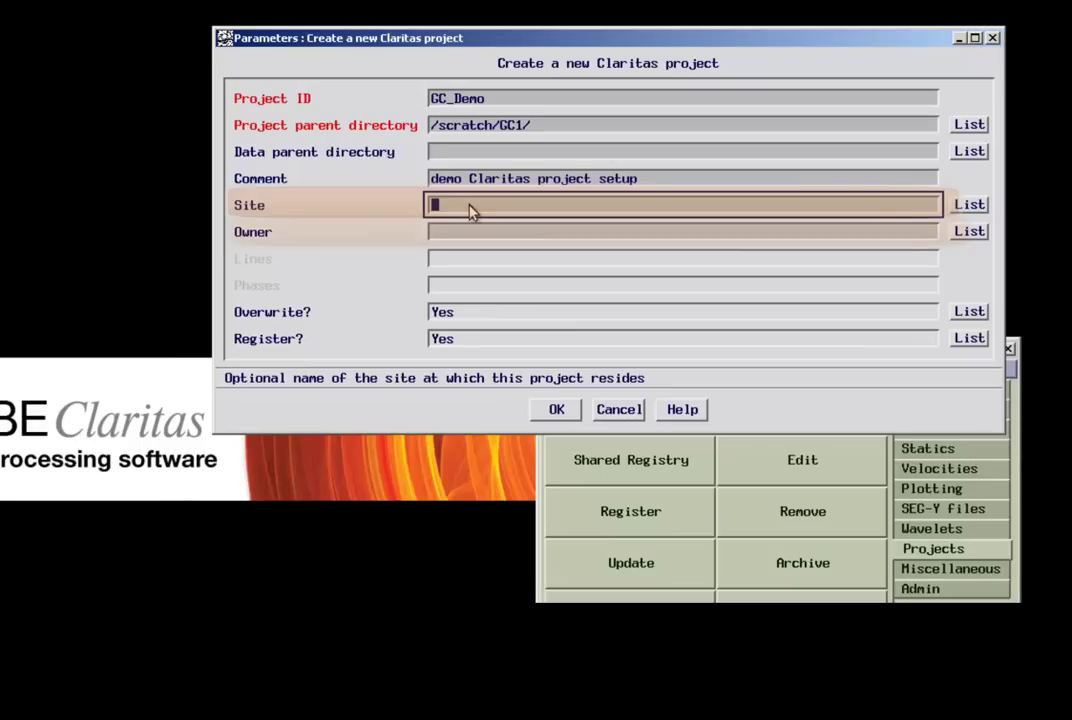
type("GNS")
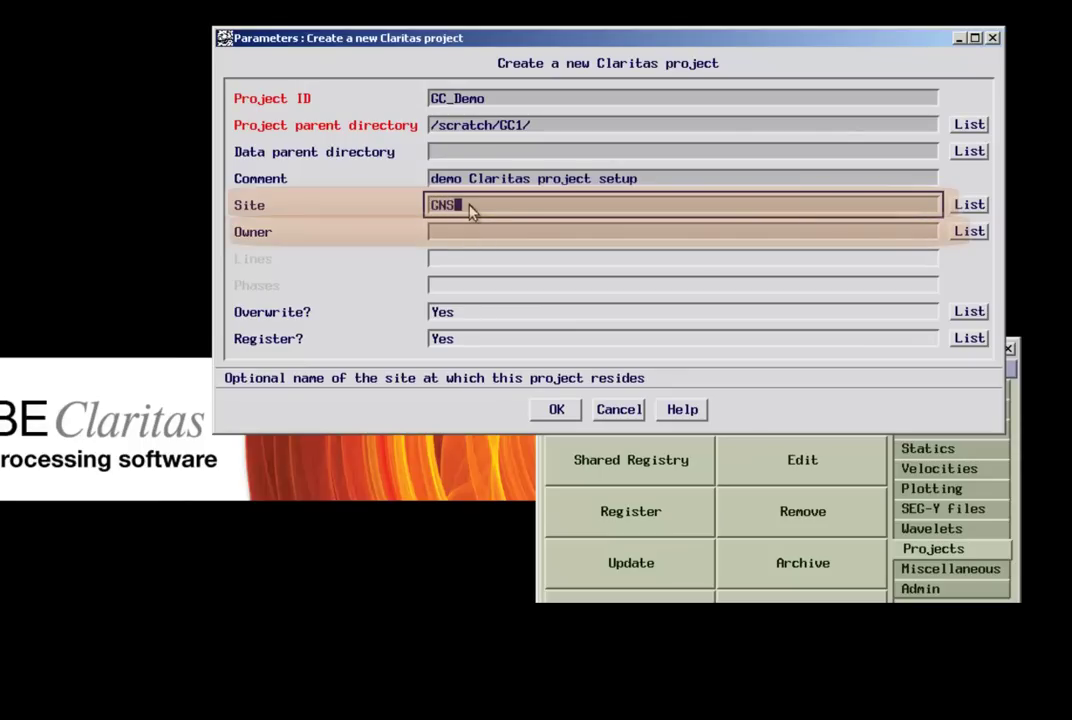
left_click(471, 231)
type("USER2")
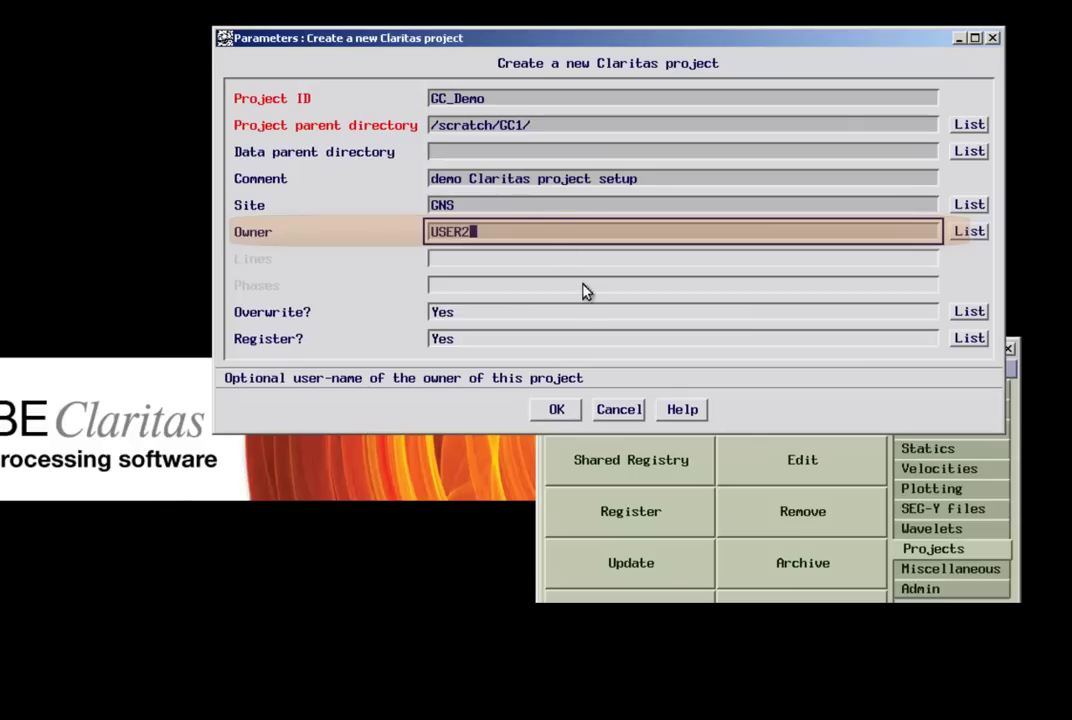
left_click(557, 409)
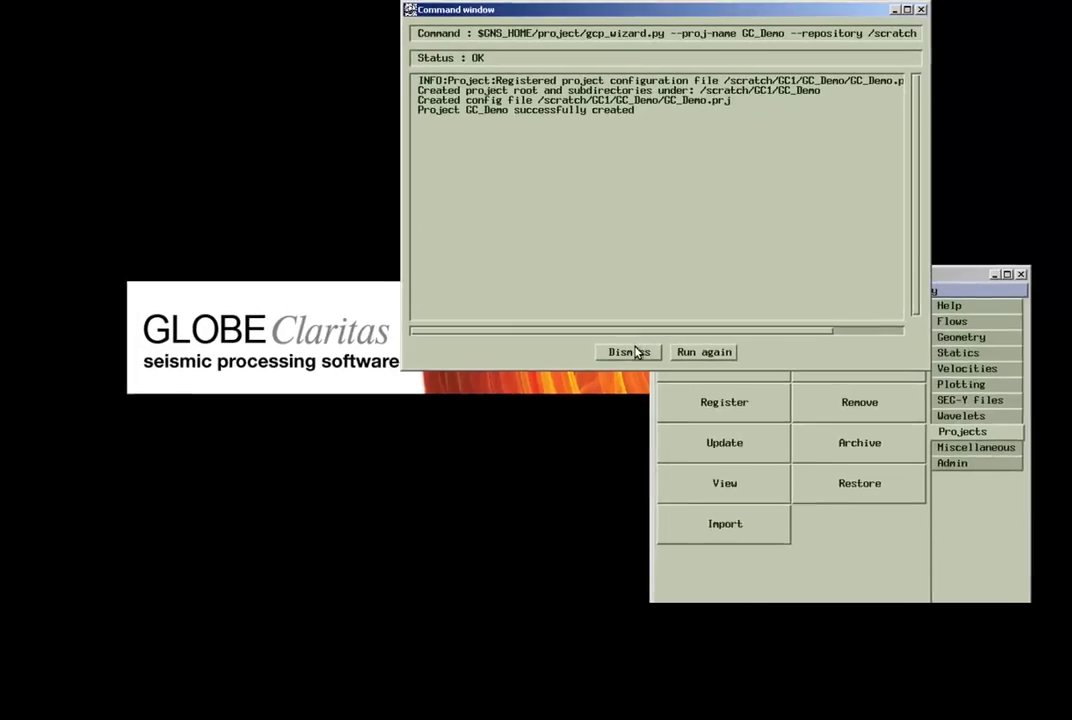
left_click(662, 325)
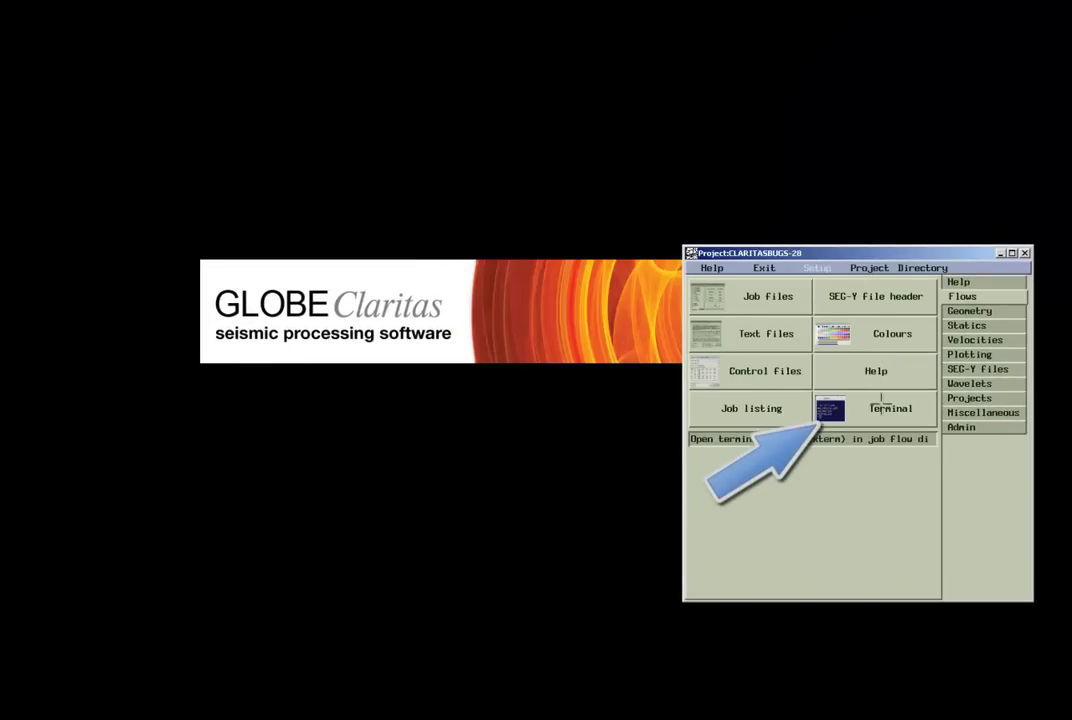
left_click(880, 402)
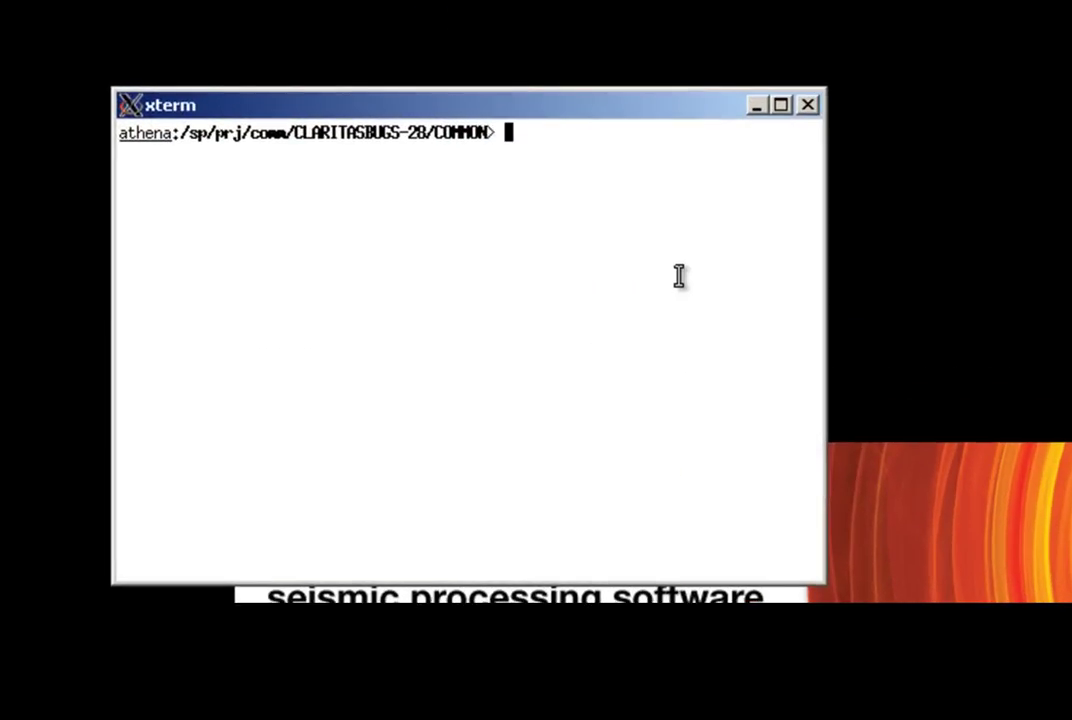
type("pwd")
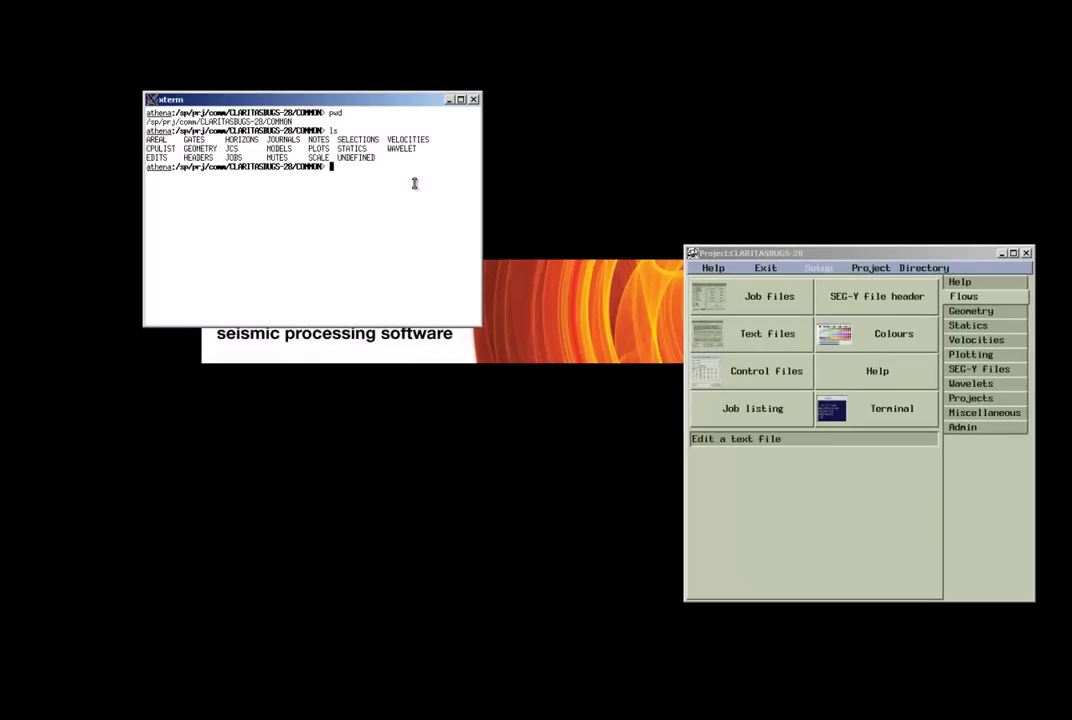
key("ctrl+d")
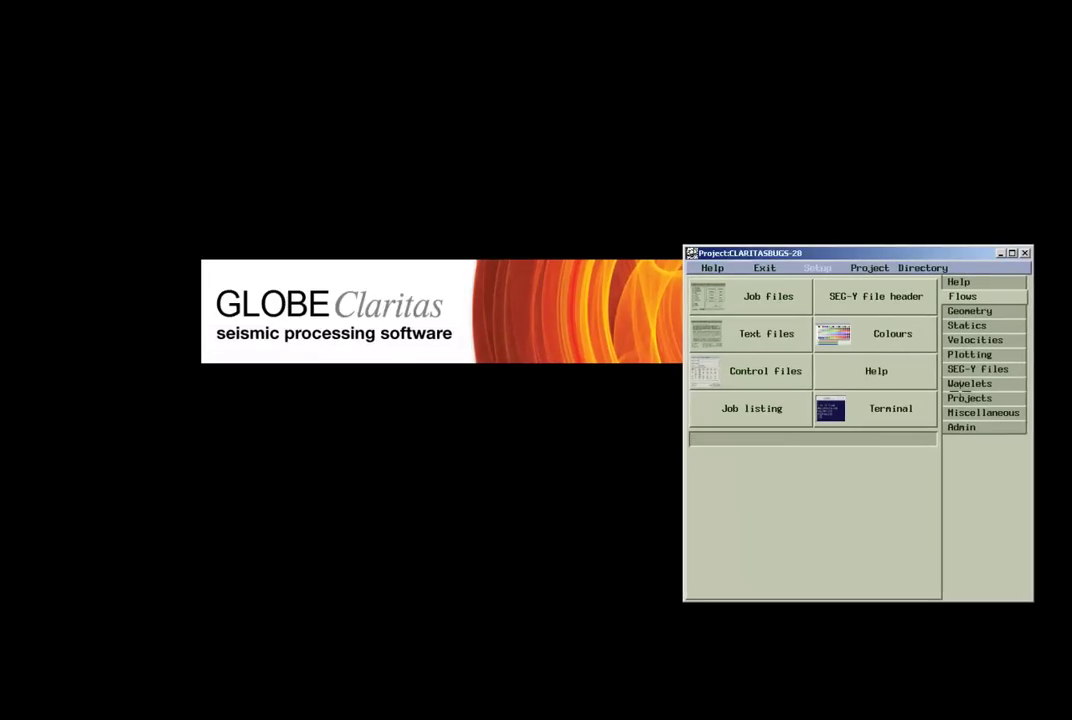
Step: Begin a project archive with /scratch/GC1/GC_Demo/GC_Demo.prj as the project config file
left_click(965, 397)
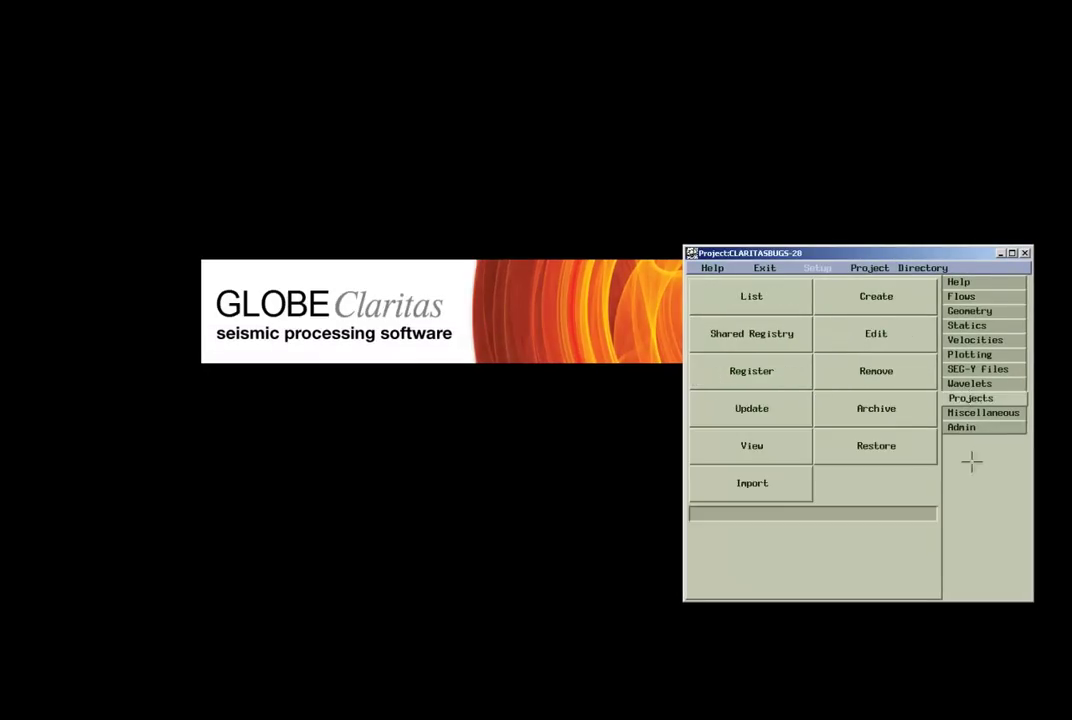
left_click(875, 410)
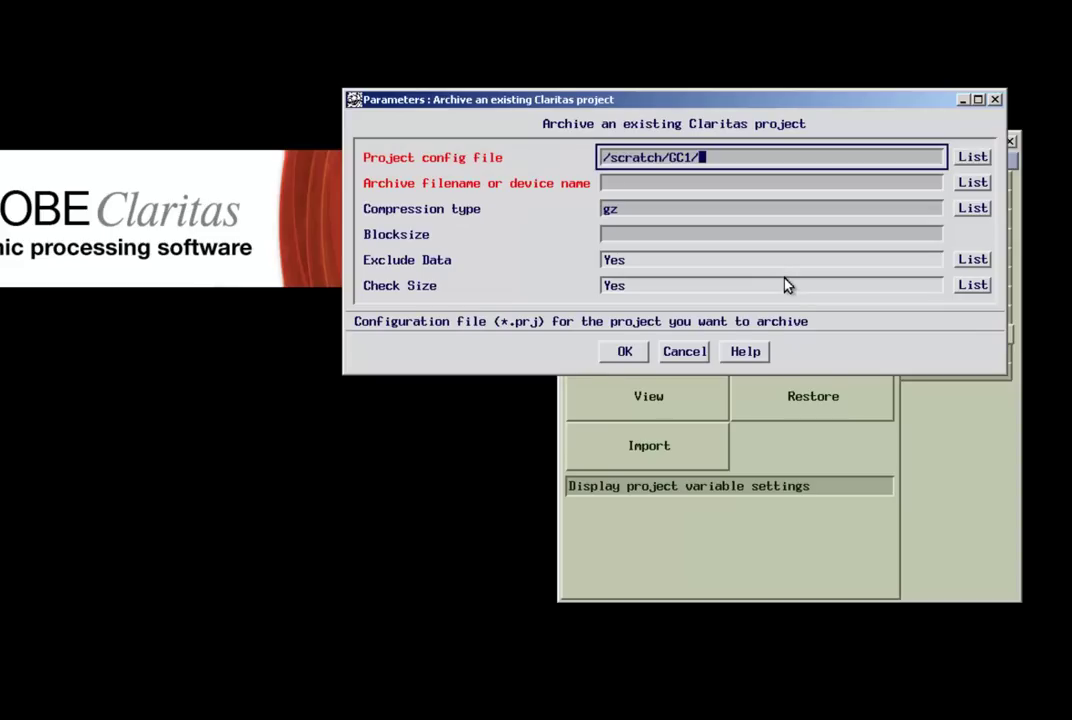
left_click(972, 157)
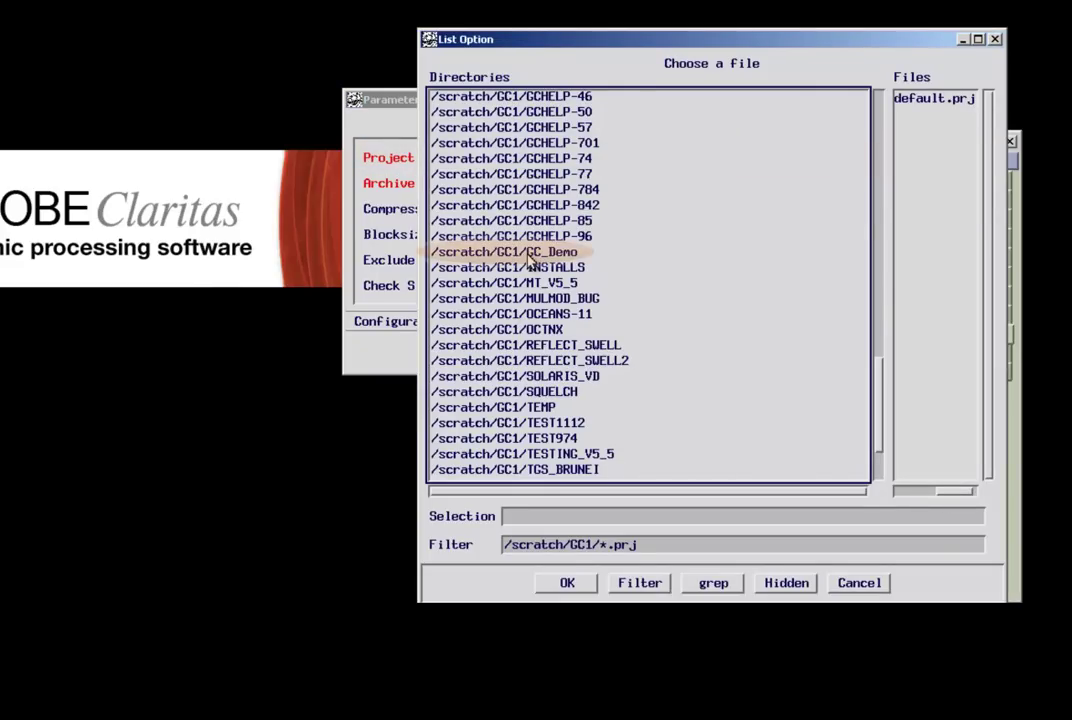
double_click(529, 253)
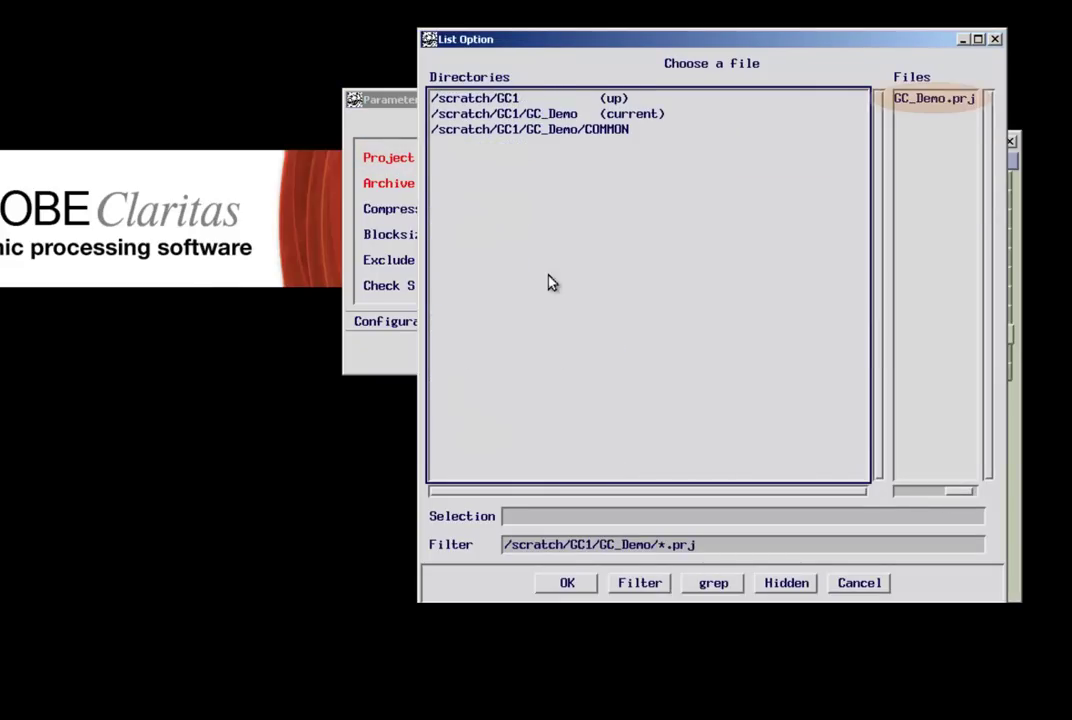
double_click(925, 100)
Step: Archive GC_Demo to /scratch/GC1/GC_Demo.ca with gz compression and Exclude Data set to No
left_click(673, 183)
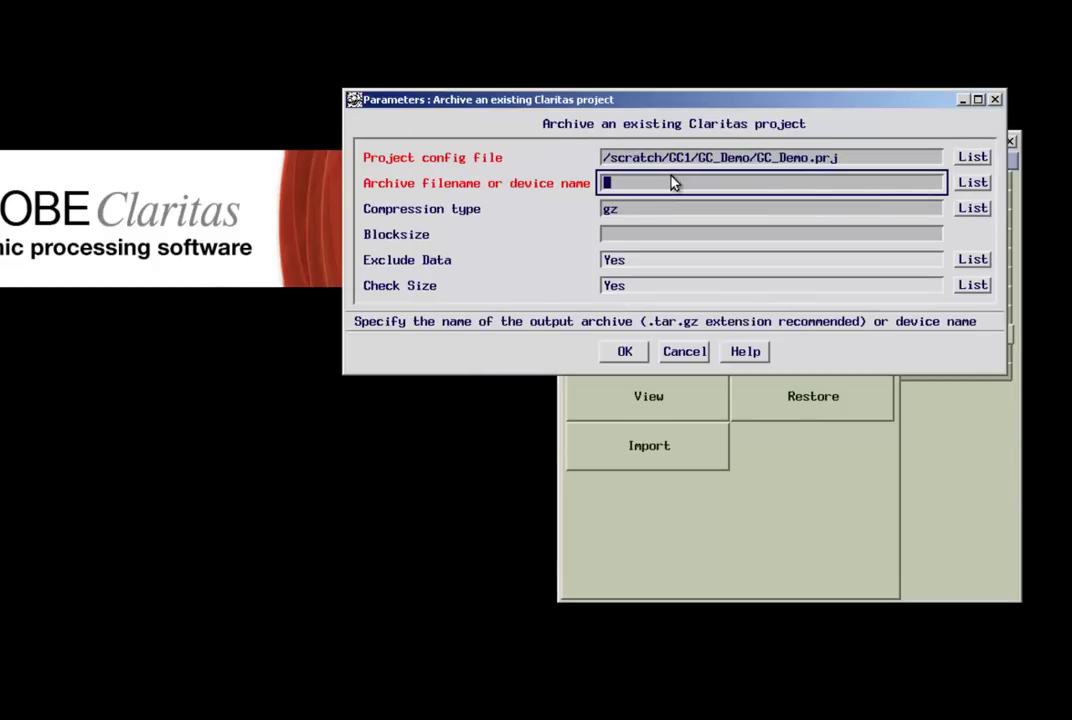
type("/scratch/GC1")
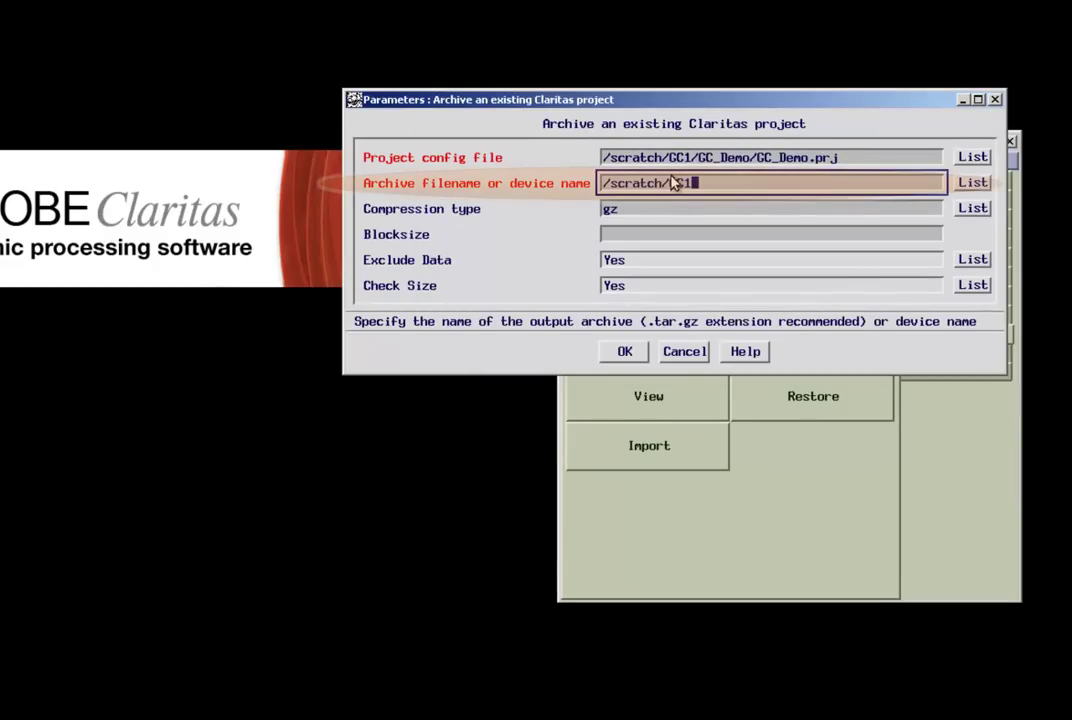
type("/GC_Demo.ca")
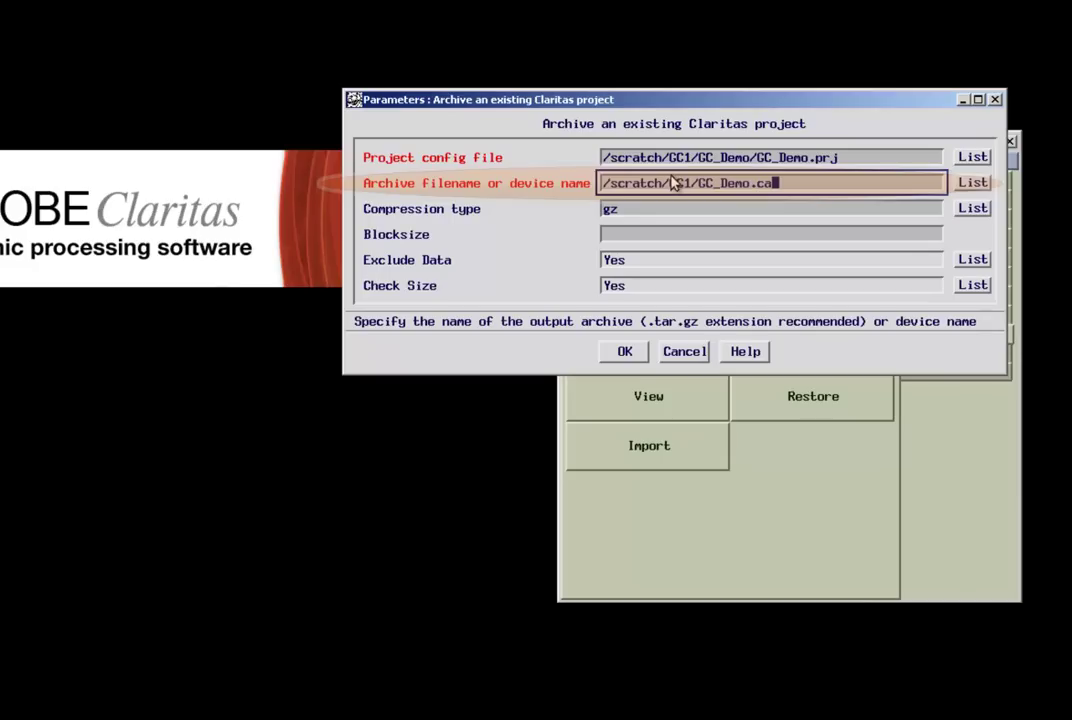
left_click(670, 211)
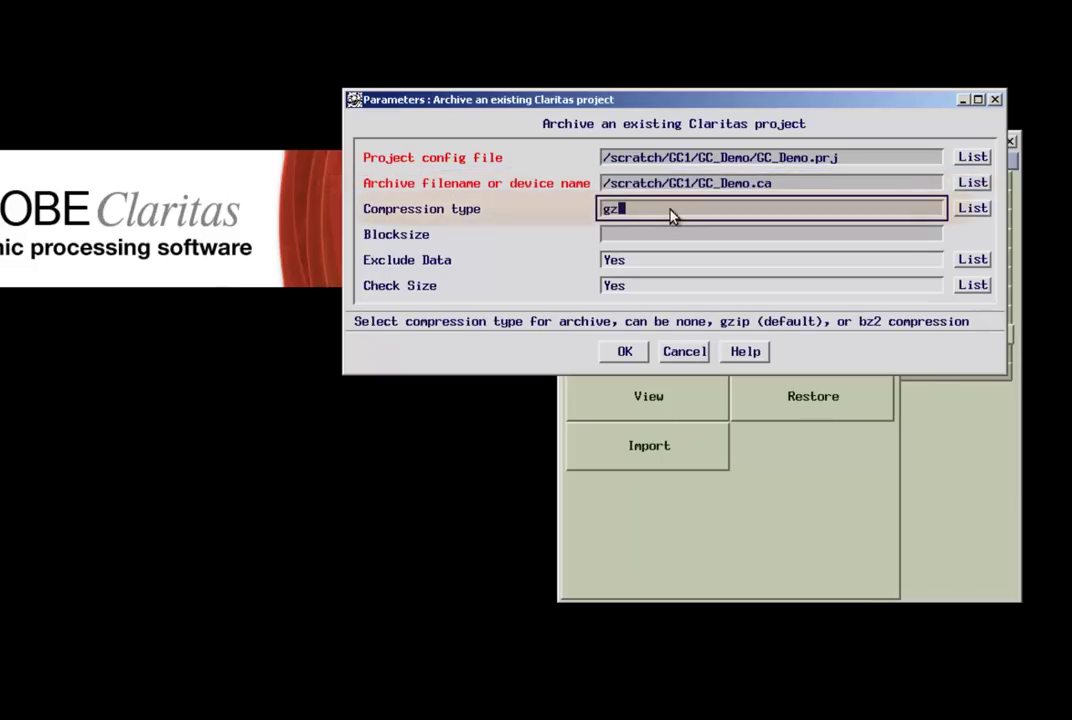
left_click(970, 262)
left_click(965, 258)
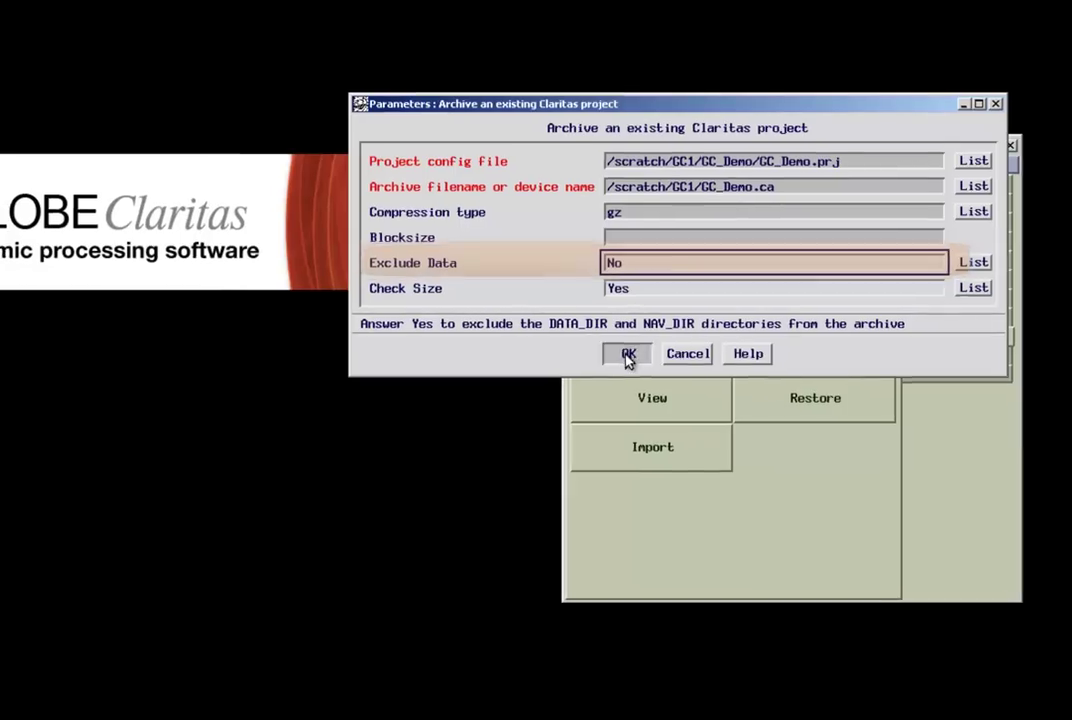
left_click(624, 353)
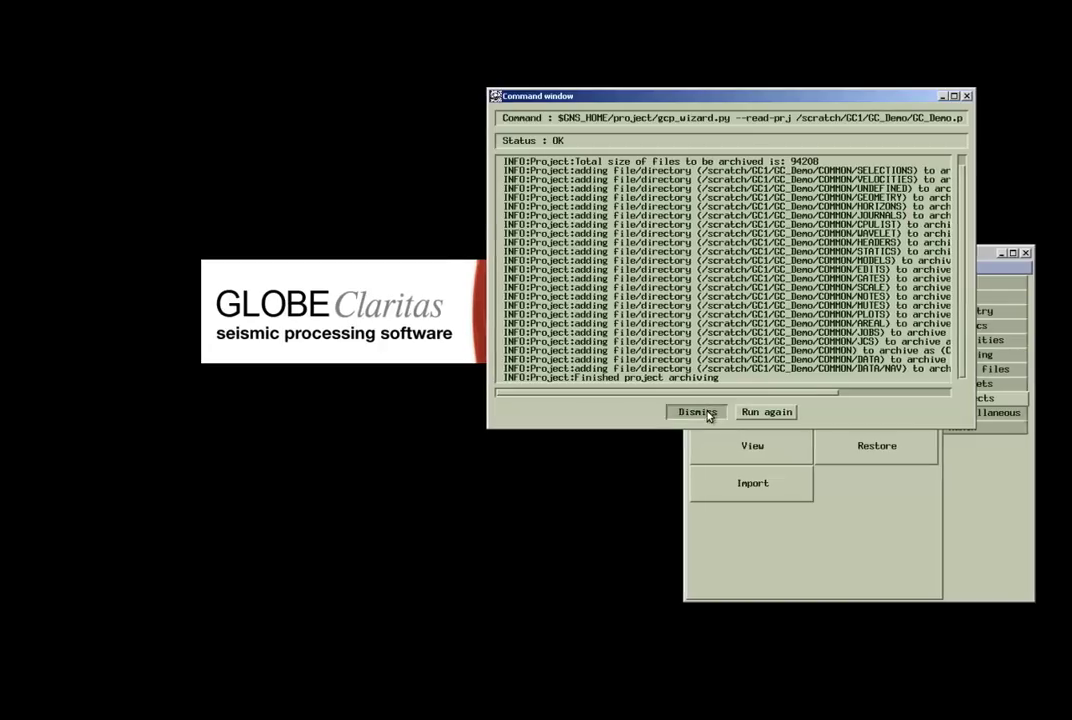
Step: Set up a restore with parent directory /scratch/GC2 and archive file /scratch/GC1/GC_Demo.ca
left_click(707, 413)
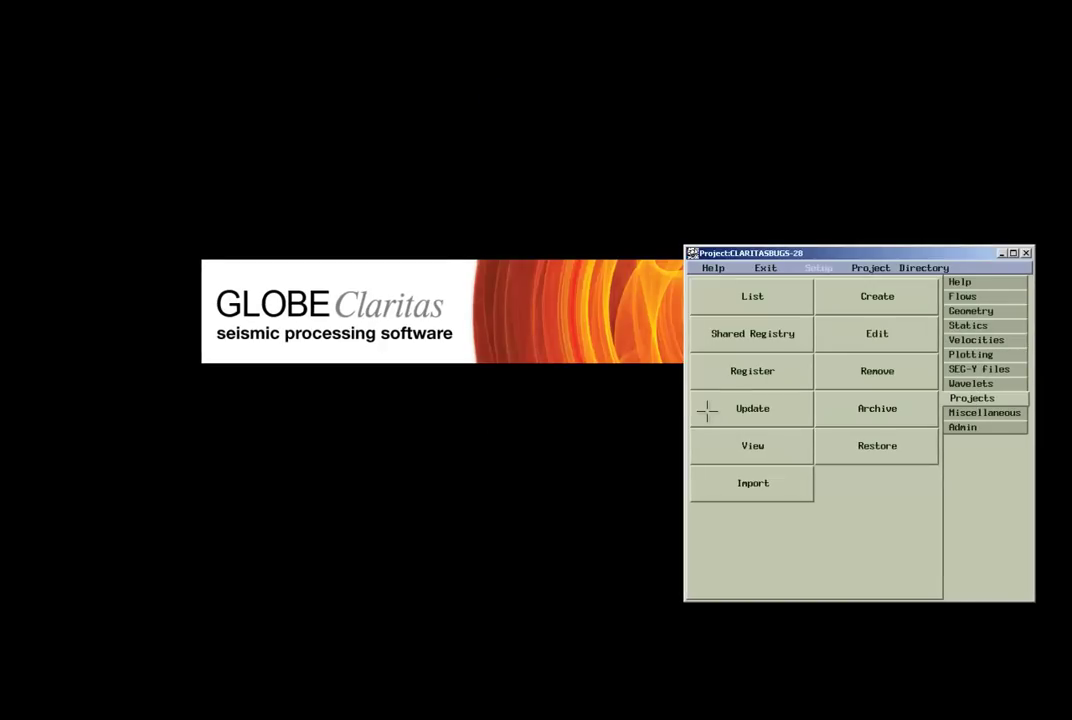
left_click(893, 445)
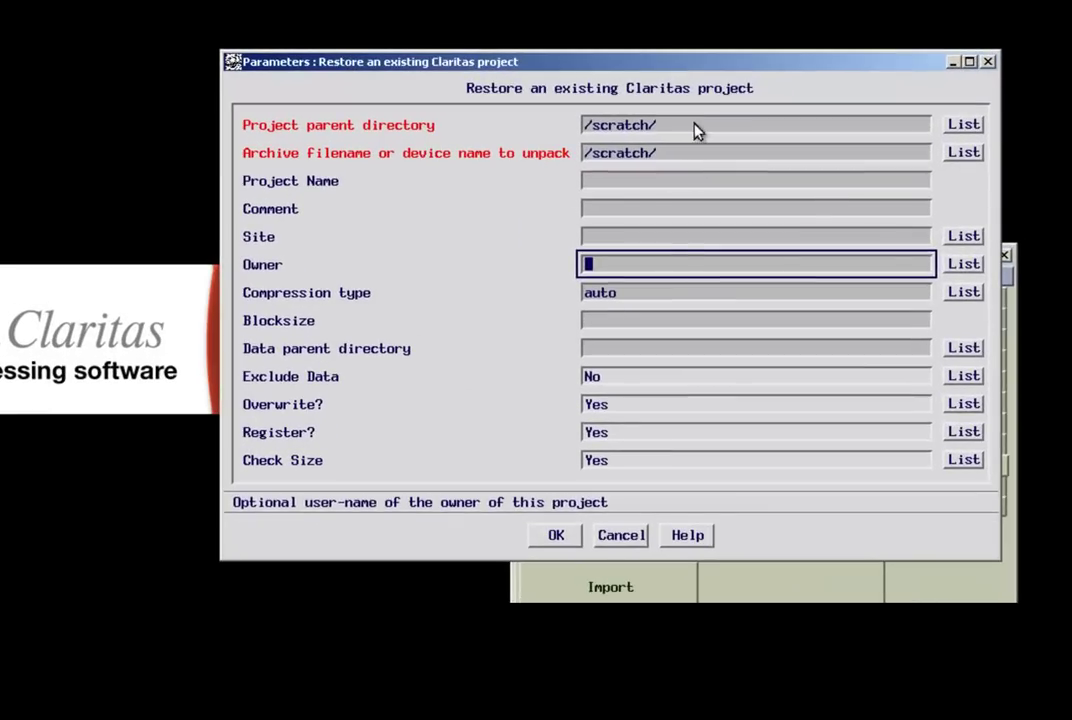
left_click(808, 166)
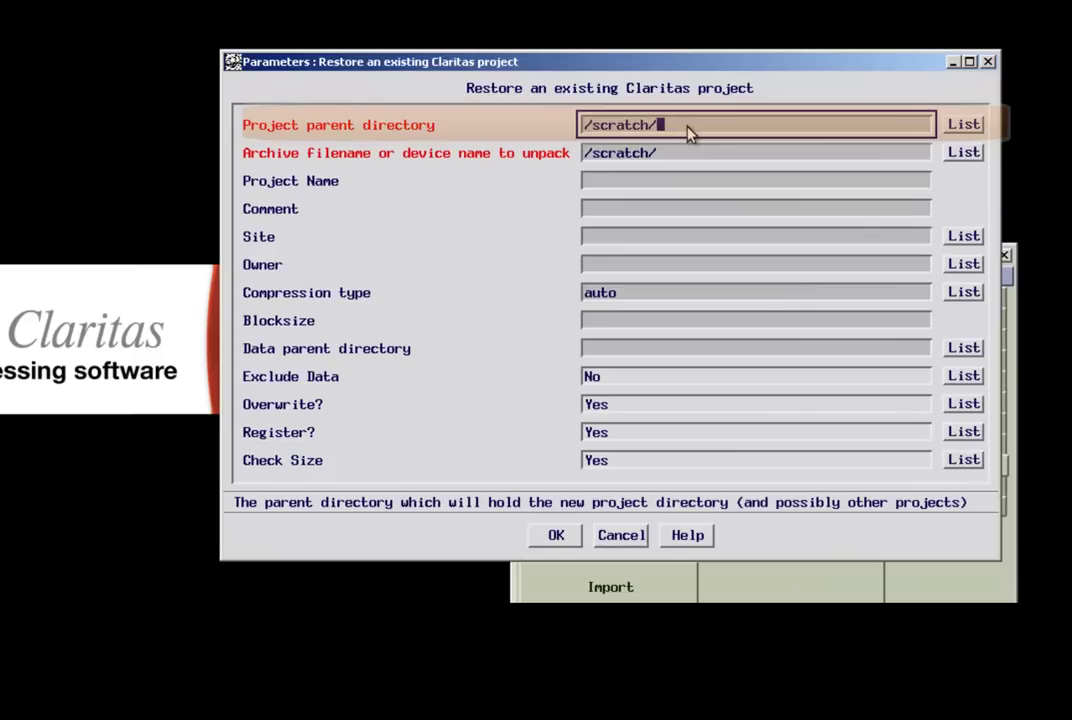
type("GC2")
left_click(691, 147)
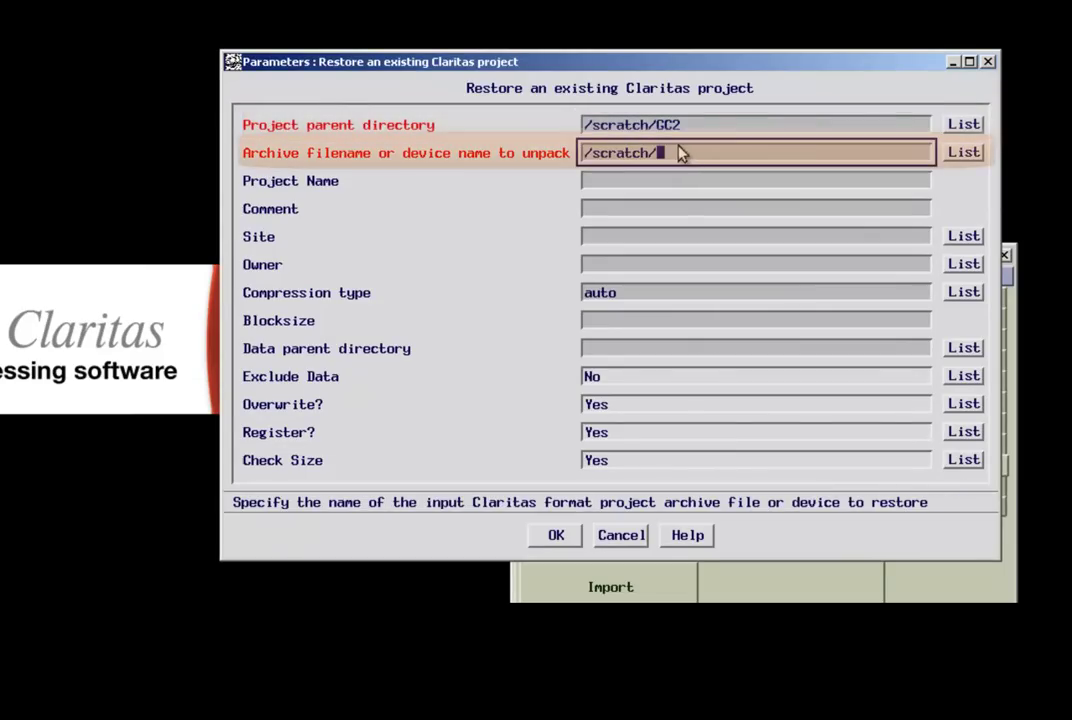
type("GC1/GC_Demo.ca")
Step: Set site GNS and the first listed user as owner, then run the restore
left_click(628, 238)
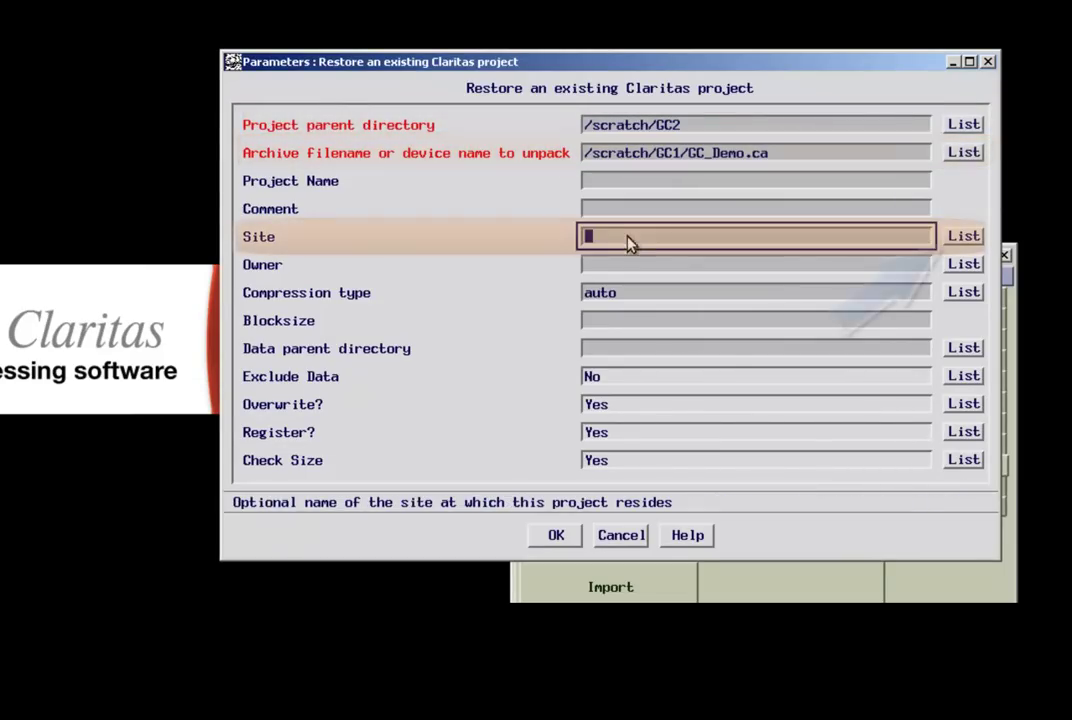
left_click(962, 238)
left_click(950, 216)
left_click(840, 268)
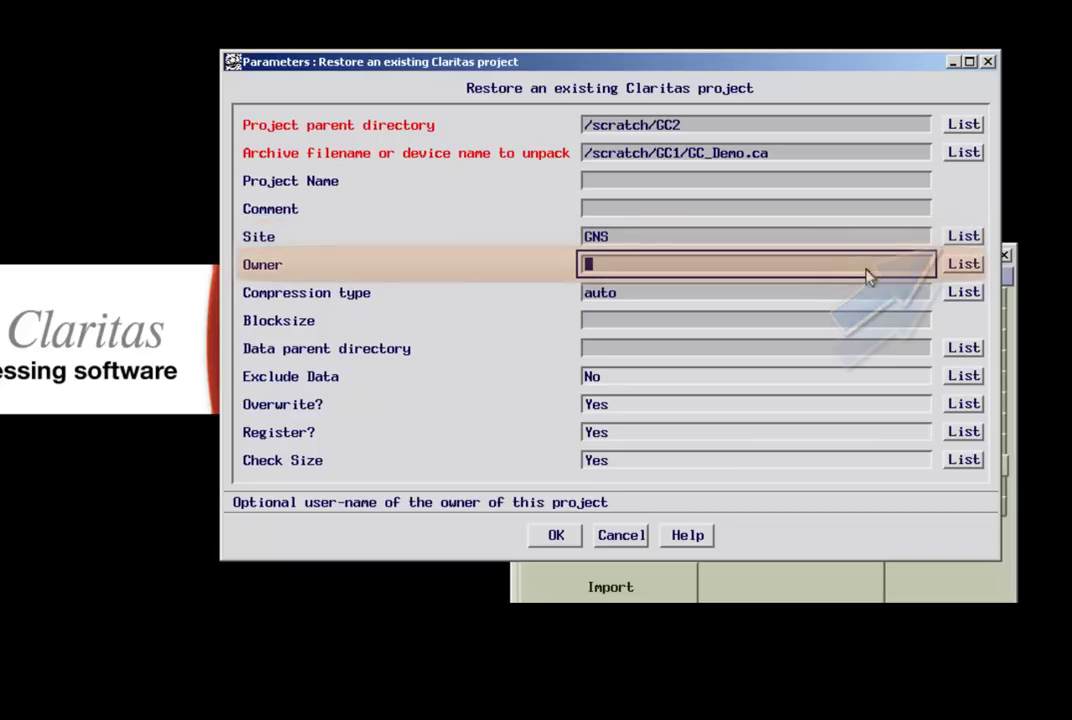
left_click(962, 267)
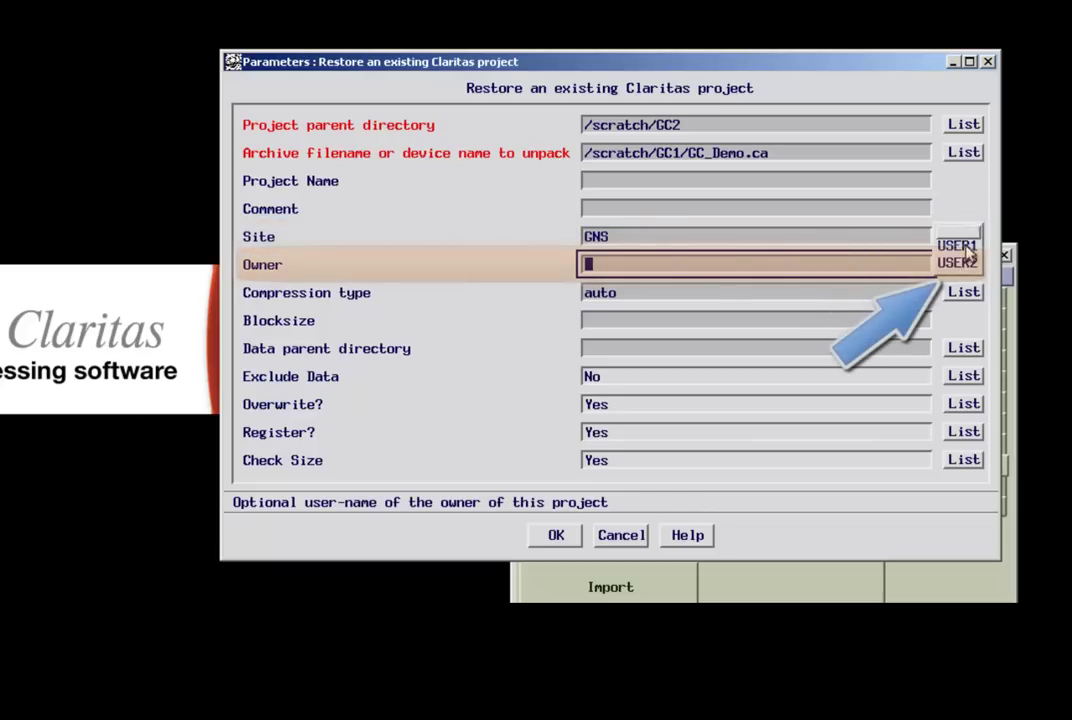
left_click(966, 247)
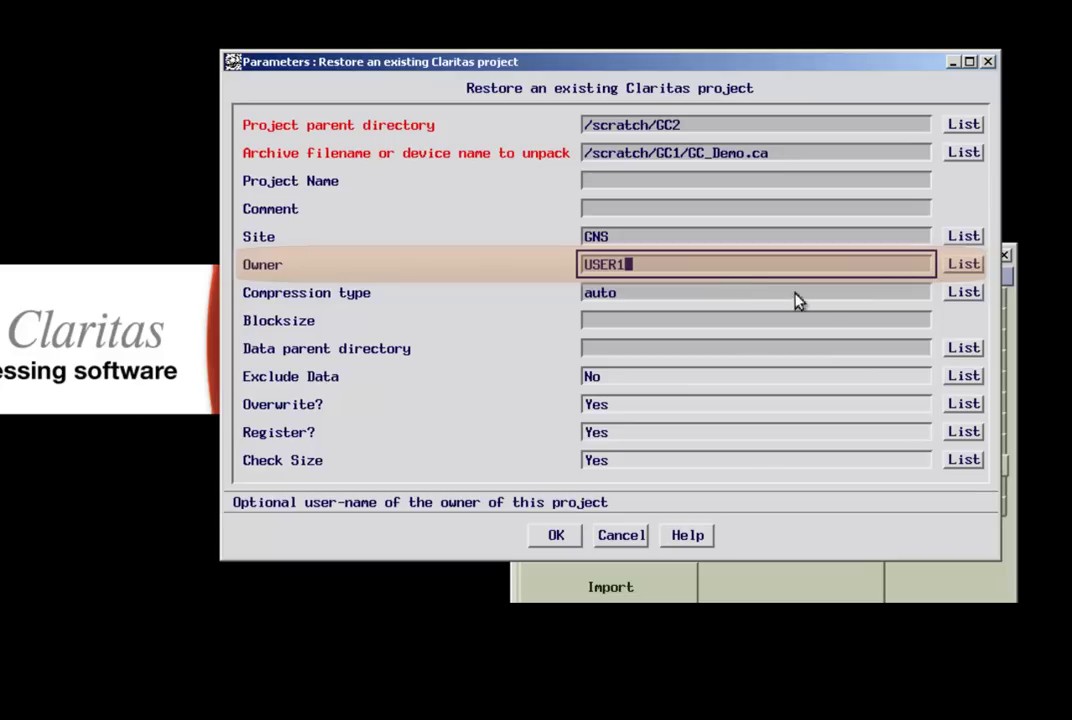
left_click(558, 535)
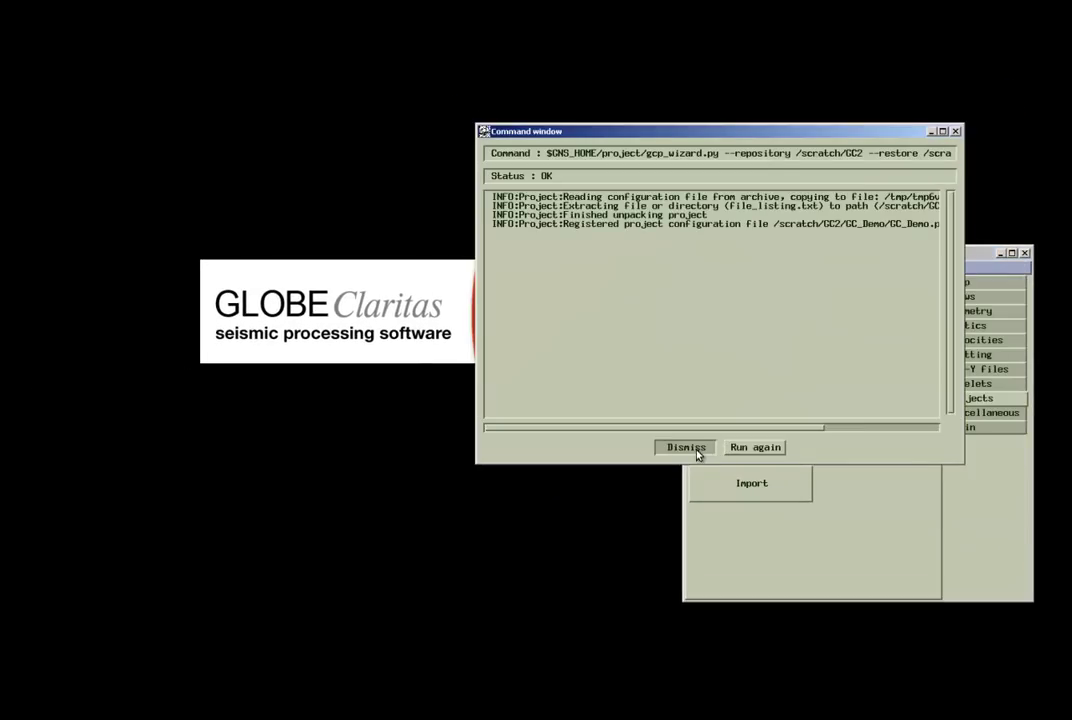
Step: Close the restore log and make MT_V5_4 the launcher's current project
left_click(697, 455)
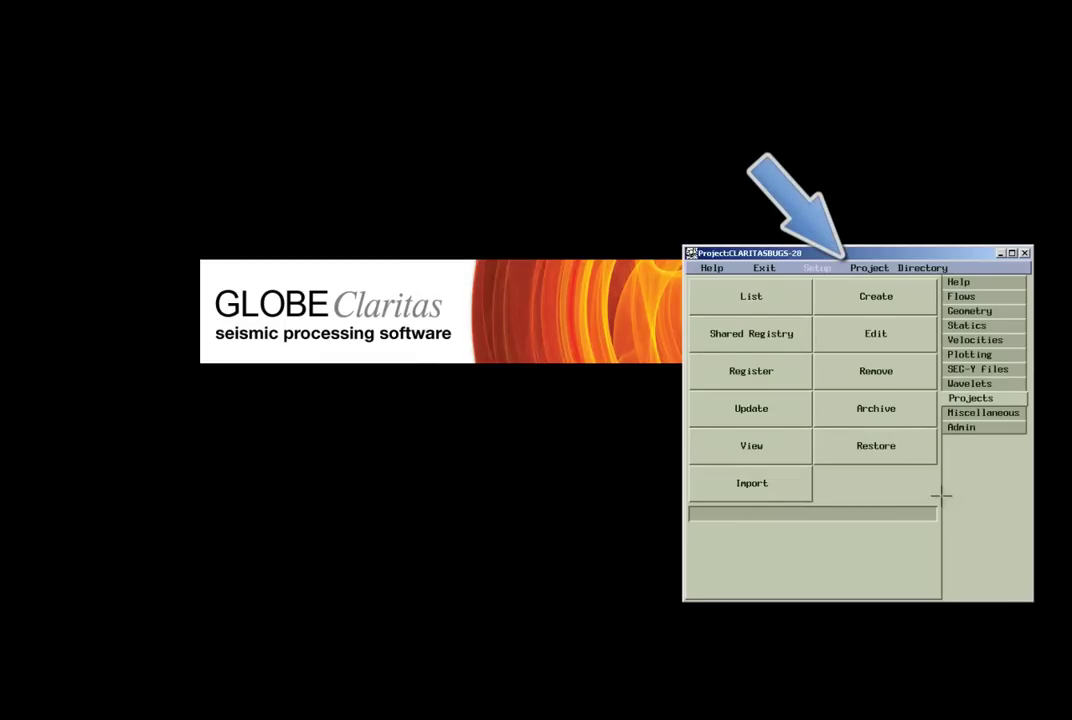
left_click(869, 268)
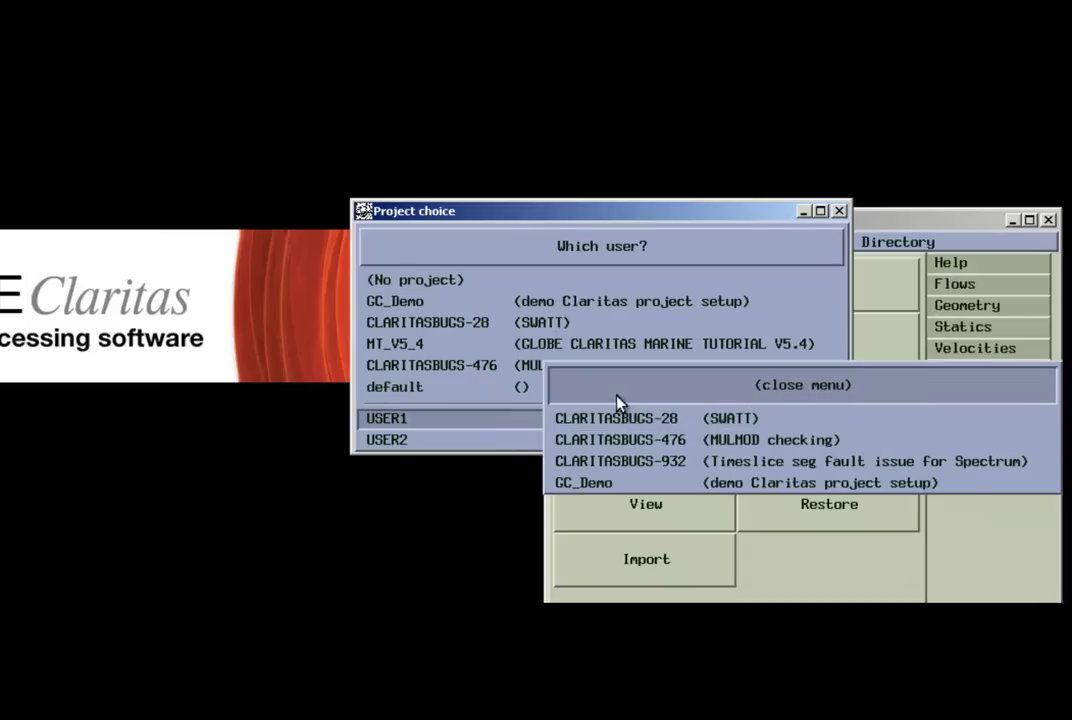
mouse_move(540, 440)
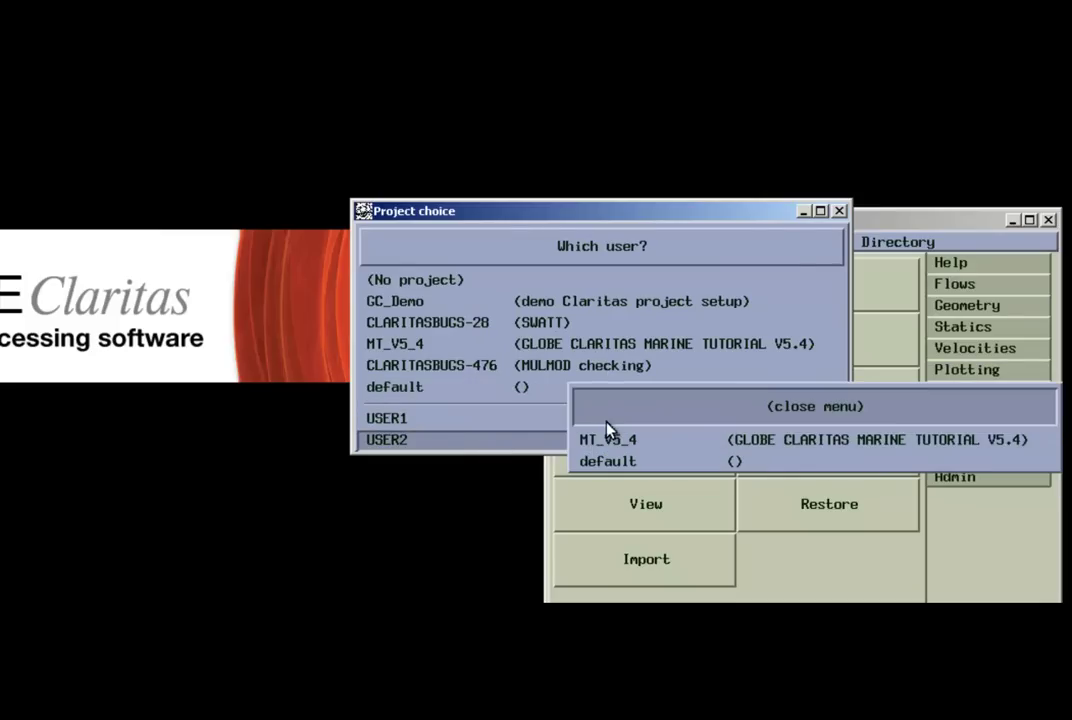
left_click(600, 415)
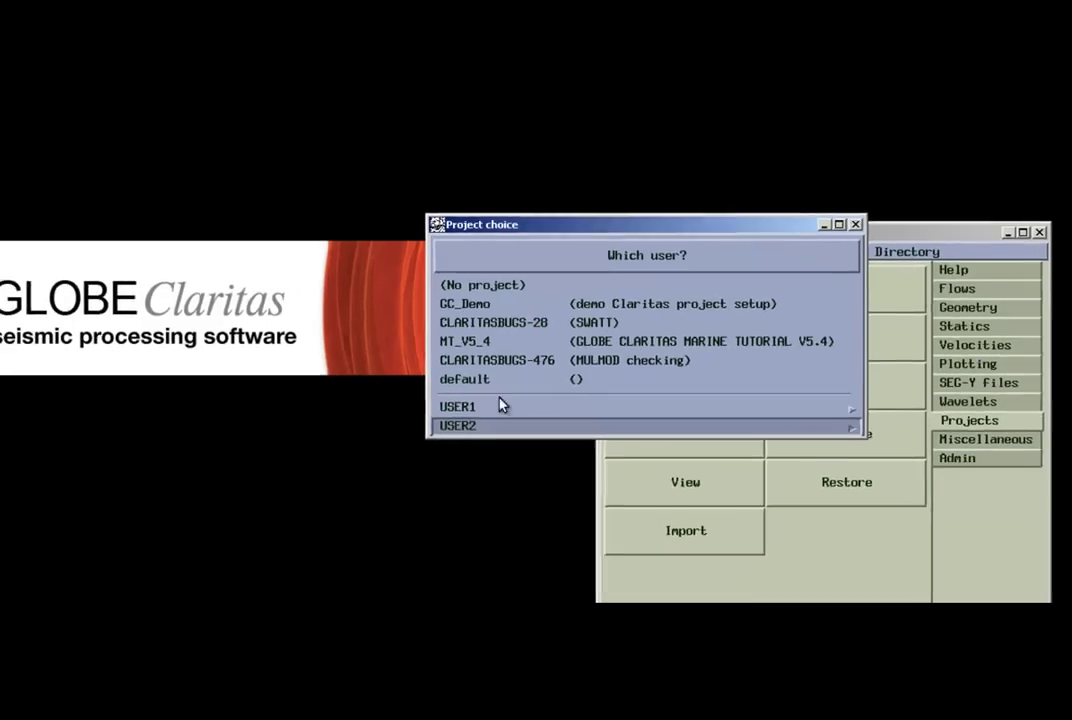
left_click(470, 343)
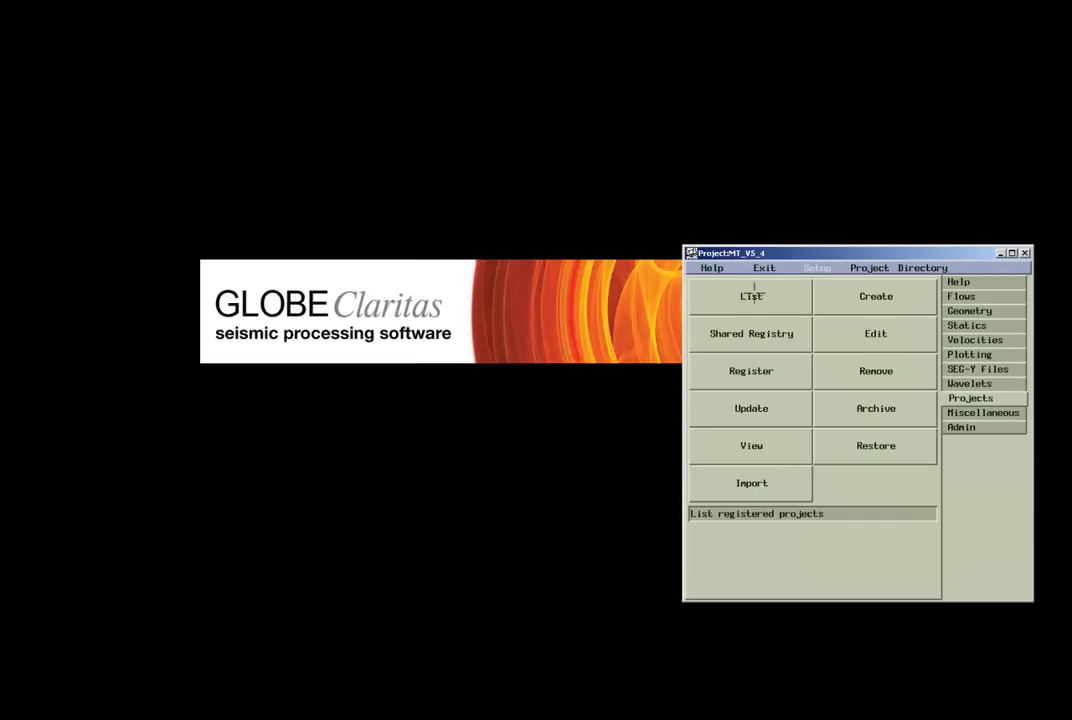
Step: Browse the current project's job files from Flows, then cancel the job editor
left_click(955, 296)
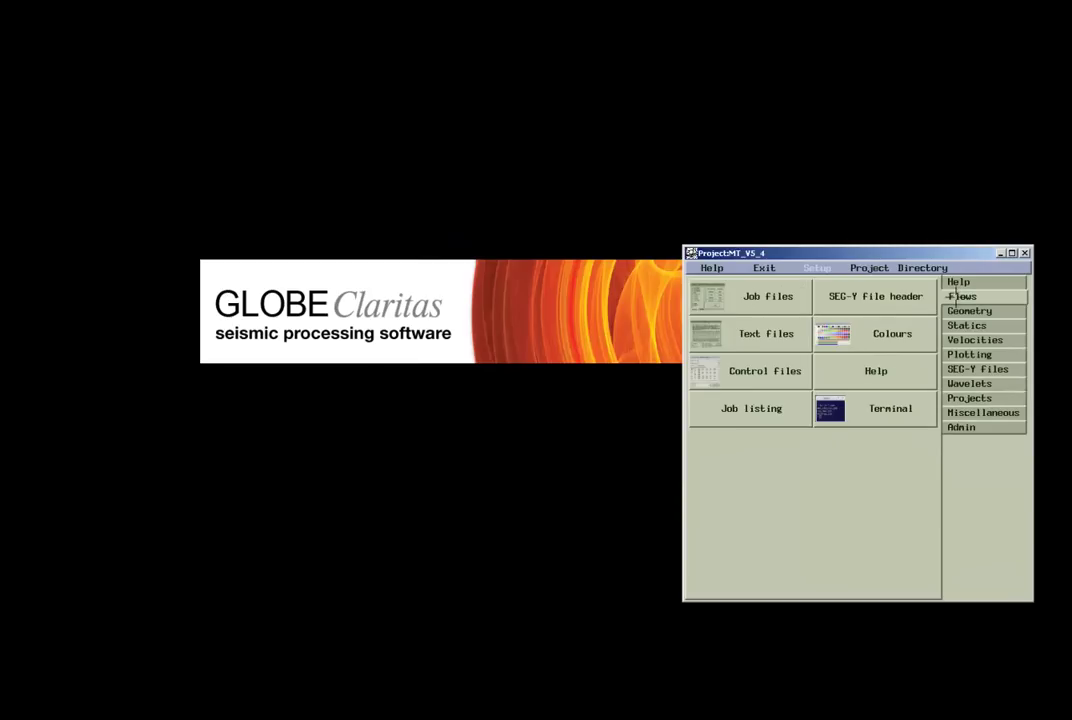
left_click(754, 297)
left_click(895, 252)
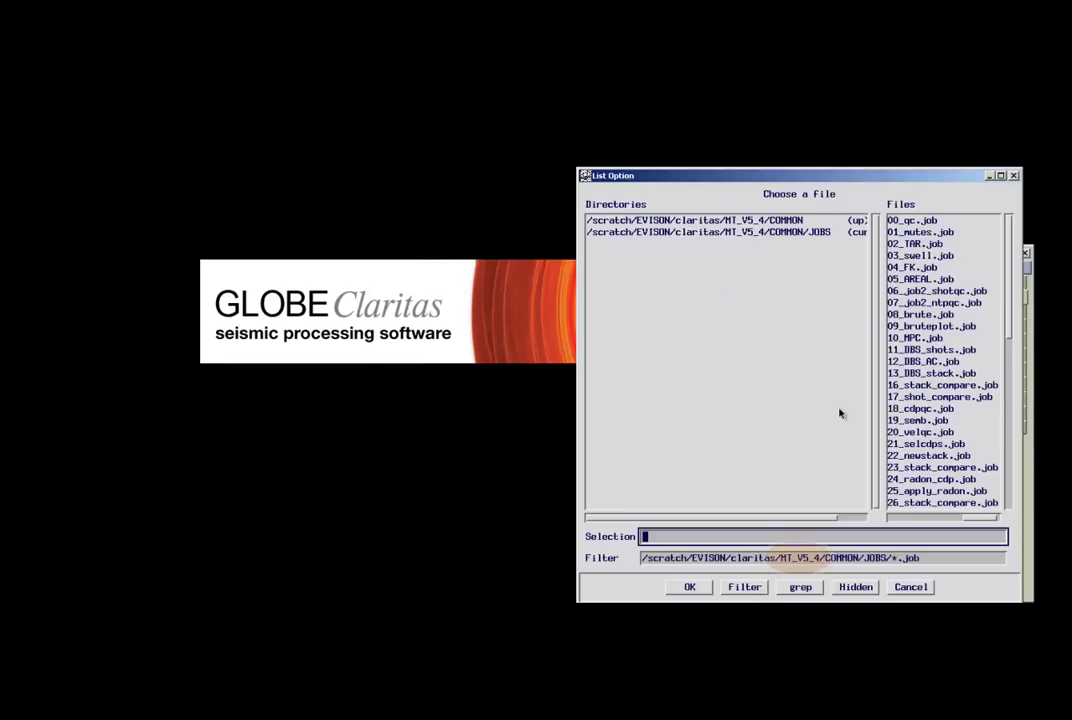
left_click(688, 587)
left_click(812, 299)
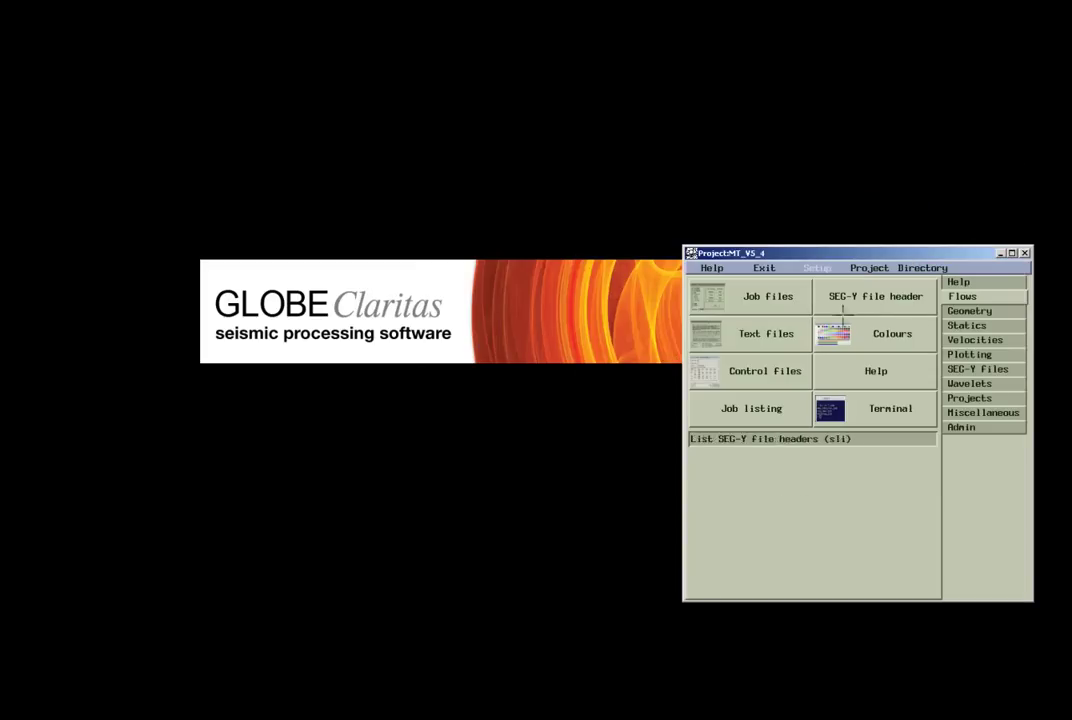
Step: Switch to GC_Demo and list its empty /scratch/GC2/GC_Demo/COMMON/JOBS folder
left_click(869, 268)
left_click(605, 322)
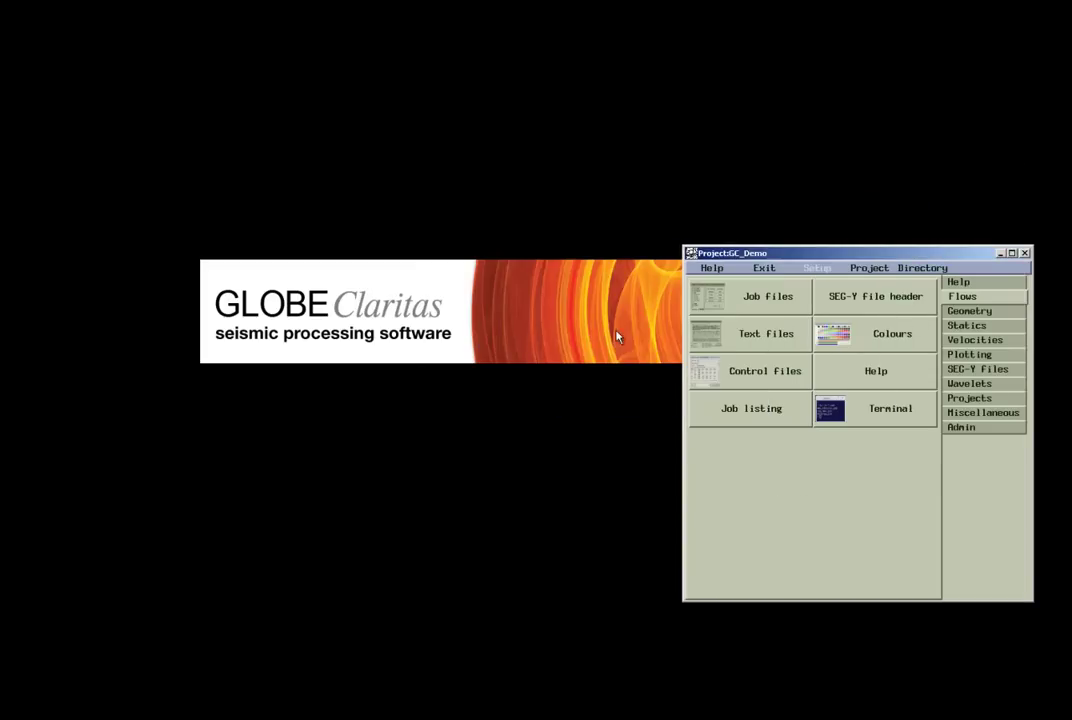
left_click(764, 296)
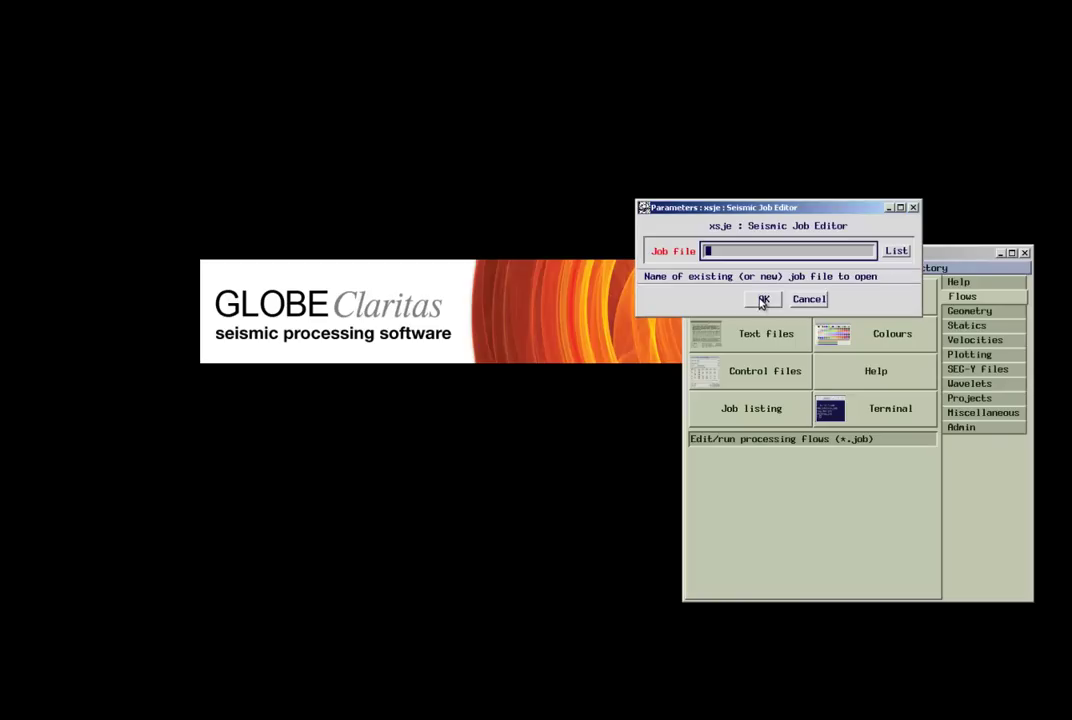
left_click(896, 252)
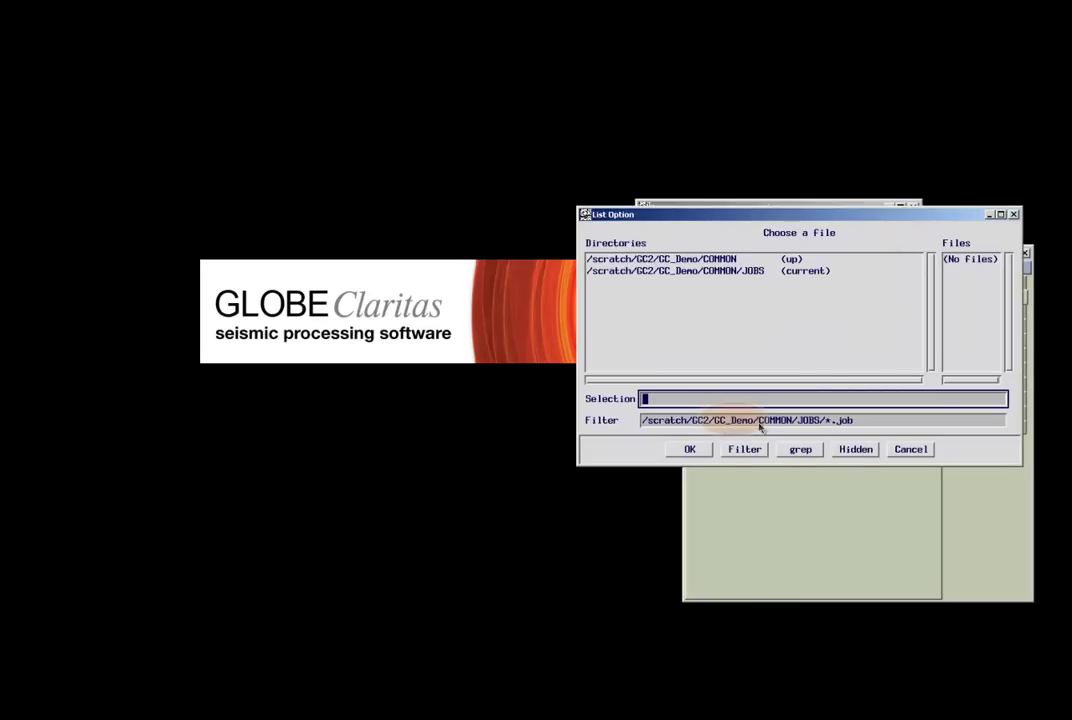